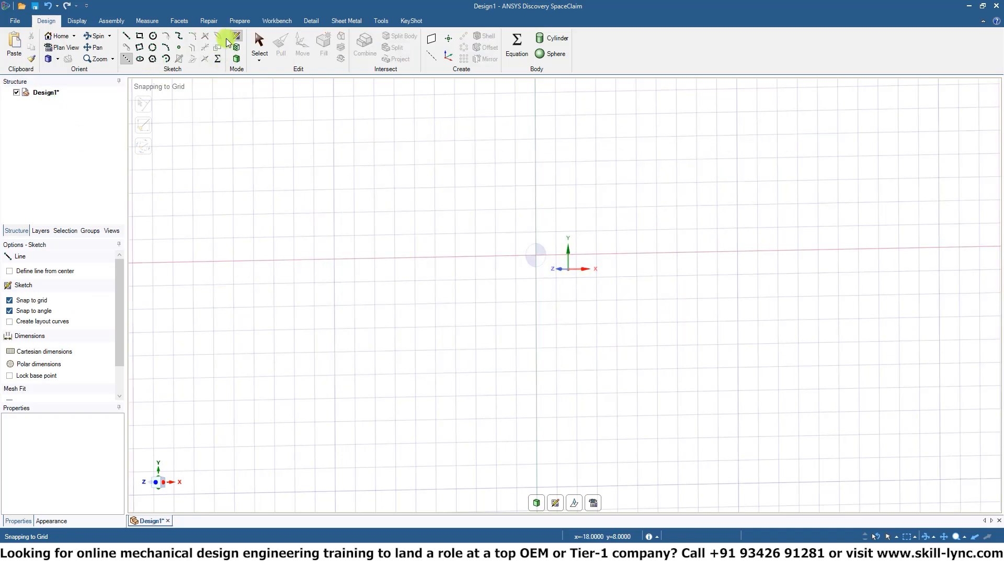
Sketch a rectangle about 17 mm wide and 9 mm high around the origin
click(152, 37)
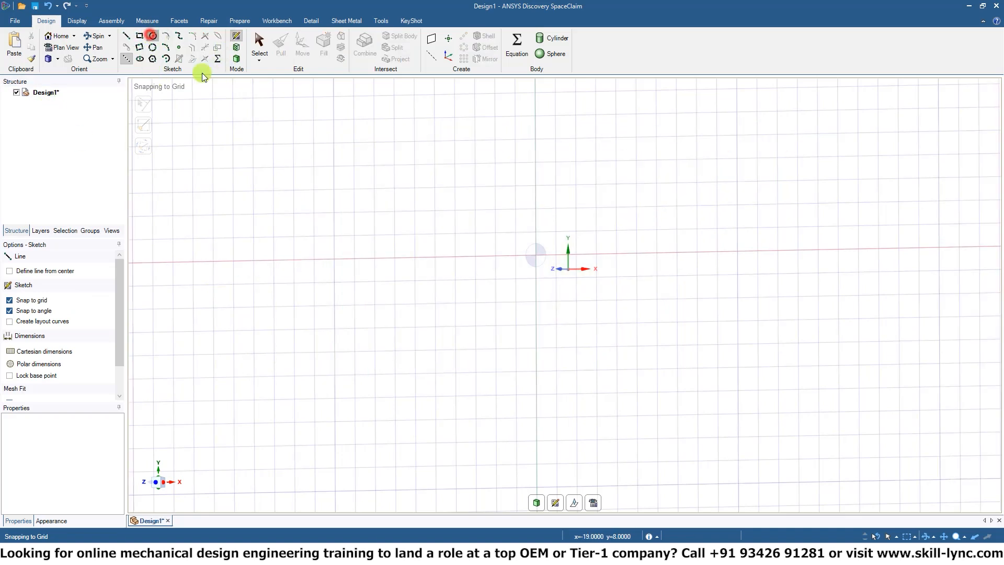
click(139, 38)
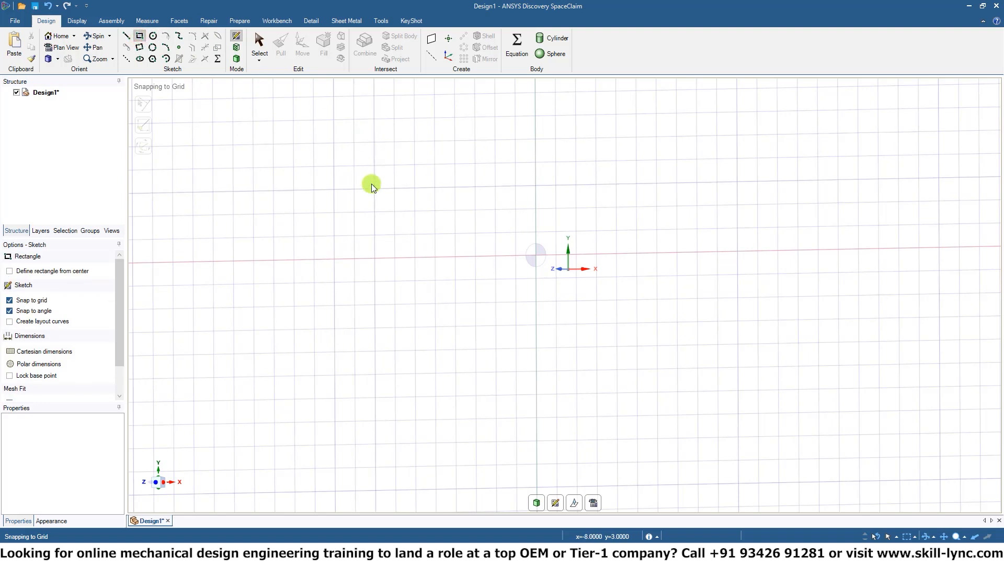
click(354, 166)
click(697, 364)
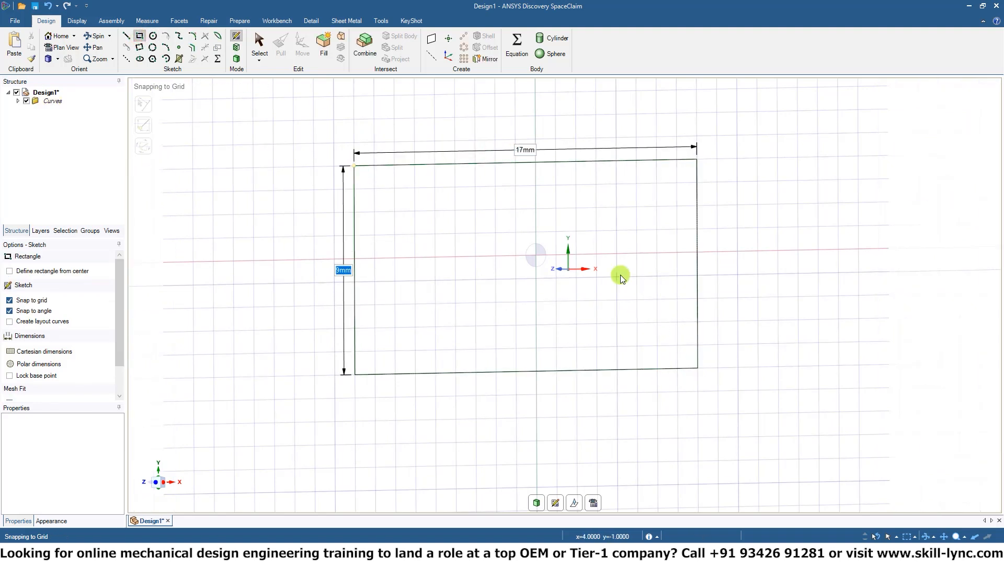
Pull the rectangle a short distance along its normal into a thin solid slab
click(286, 46)
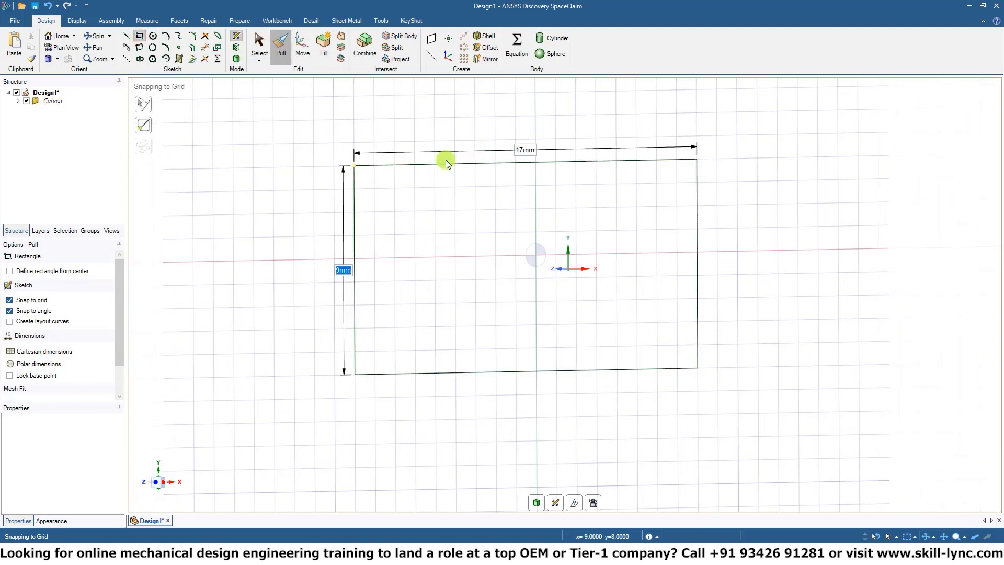
click(553, 268)
drag(554, 268, 533, 268)
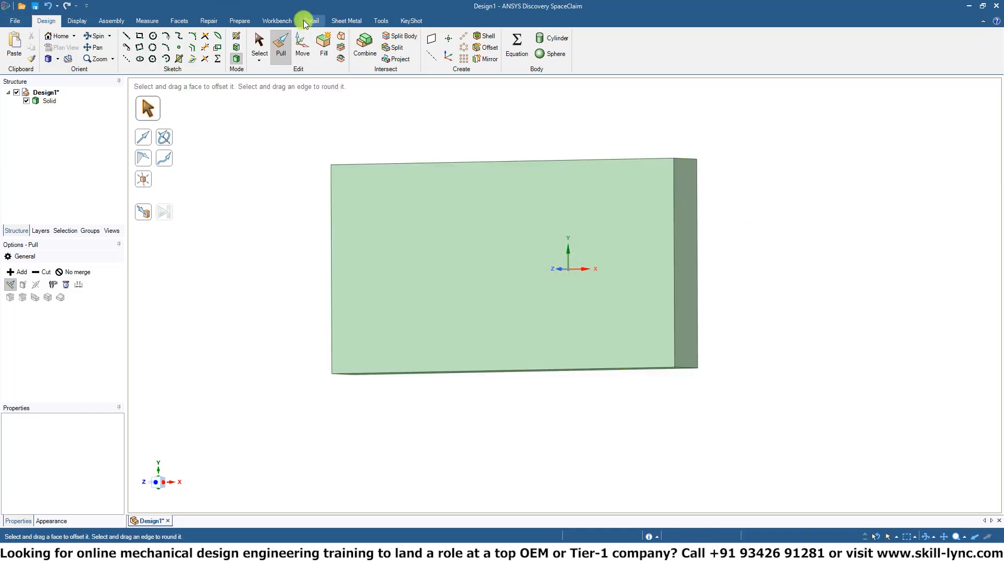
Sketch four circles, each about 2 mm in diameter, on the slab's large front face, one near each corner
click(482, 226)
key(k)
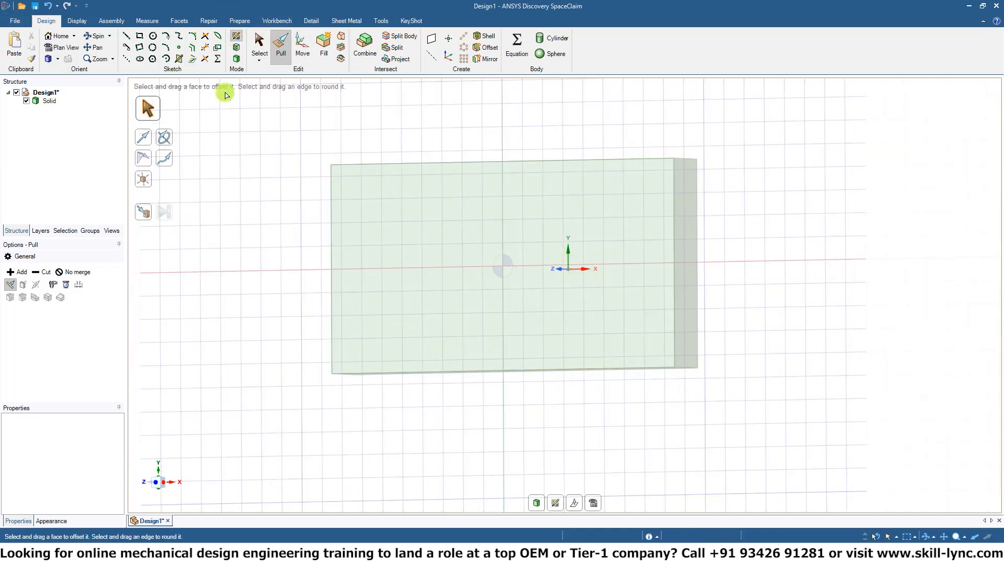
click(153, 38)
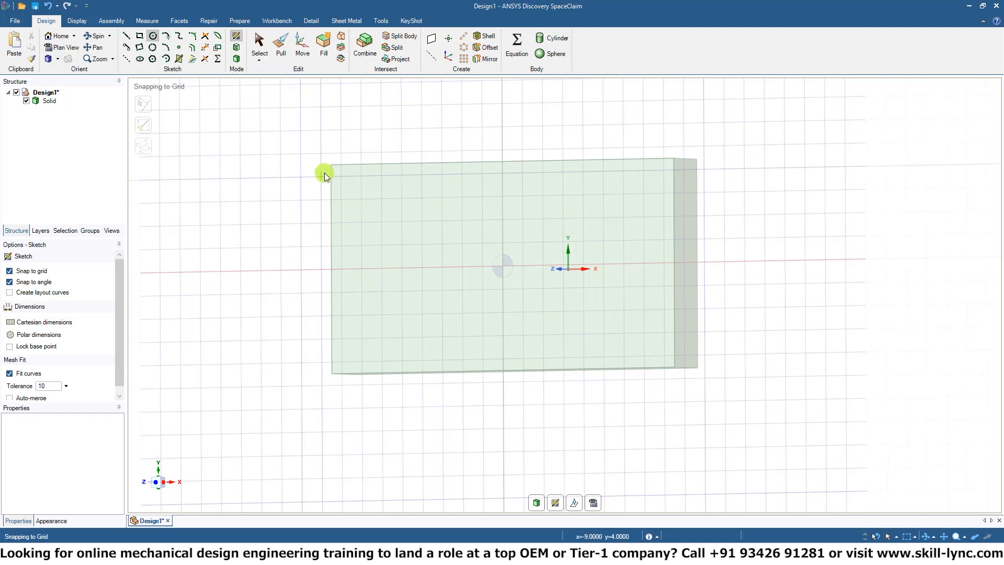
click(365, 194)
click(369, 190)
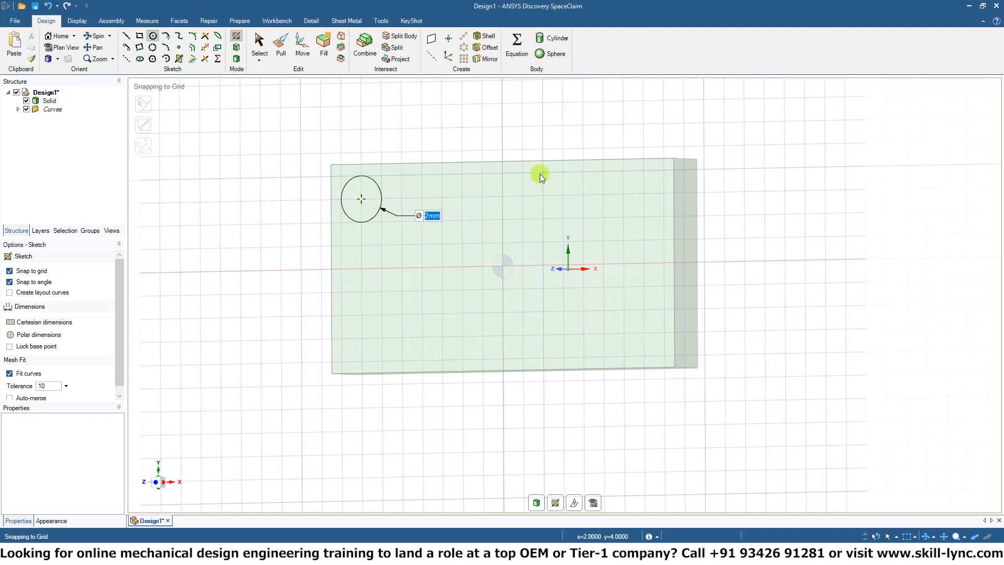
click(643, 193)
click(654, 179)
click(643, 332)
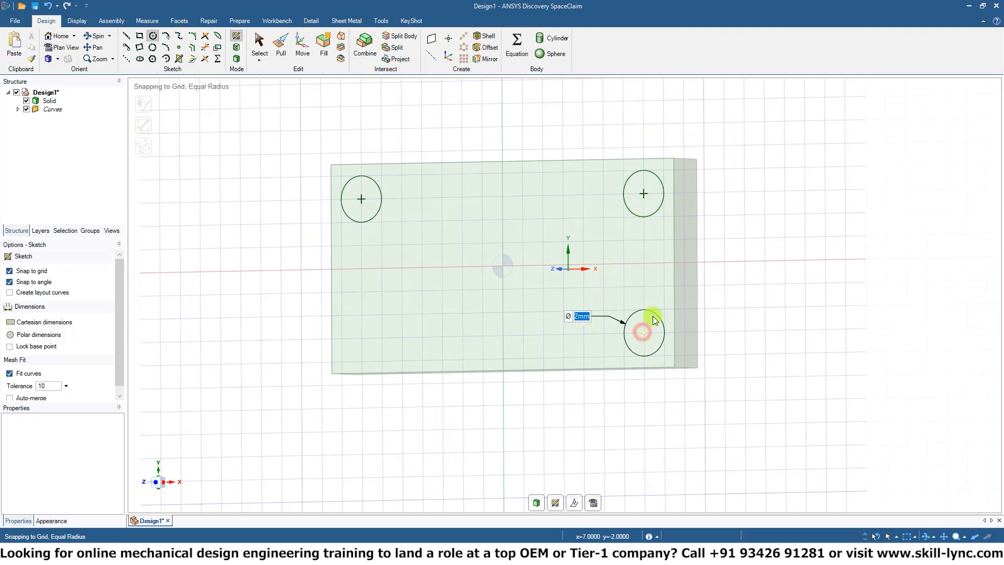
click(654, 320)
click(362, 338)
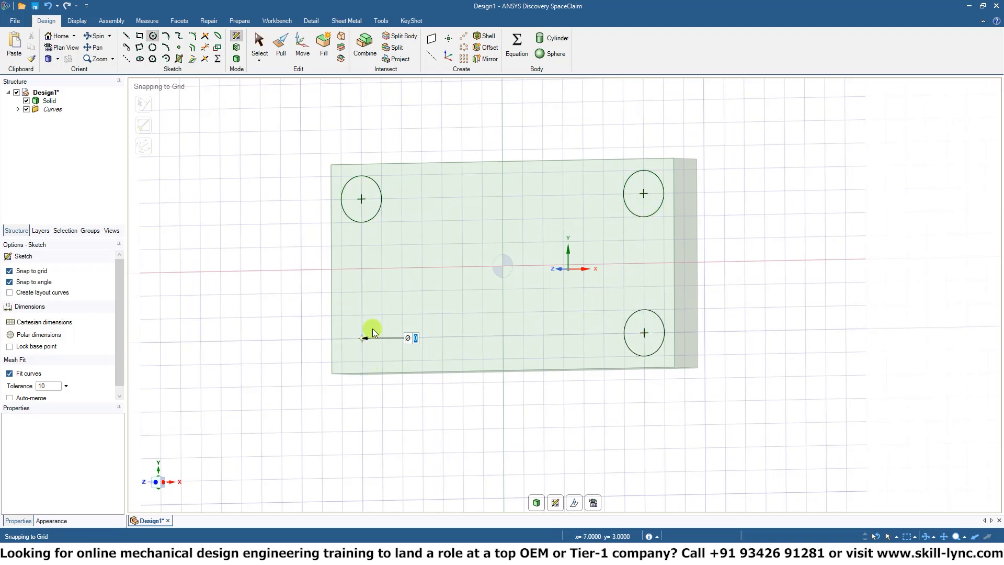
click(374, 329)
Pull all four circular faces outward together by 15 mm to form the table legs
click(281, 46)
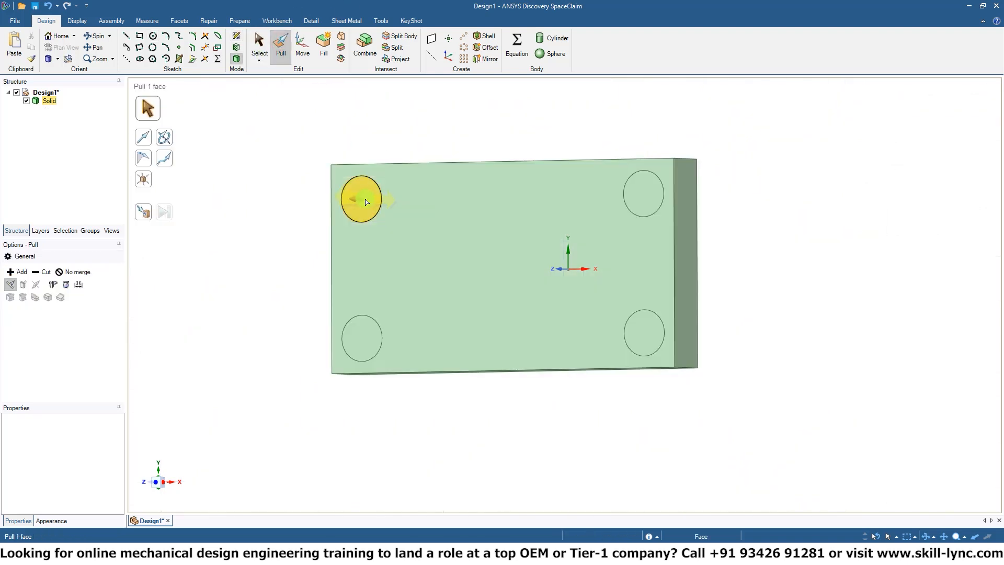
drag(365, 202, 340, 207)
key(ctrl+z)
click(362, 338)
ctrl+click(359, 199)
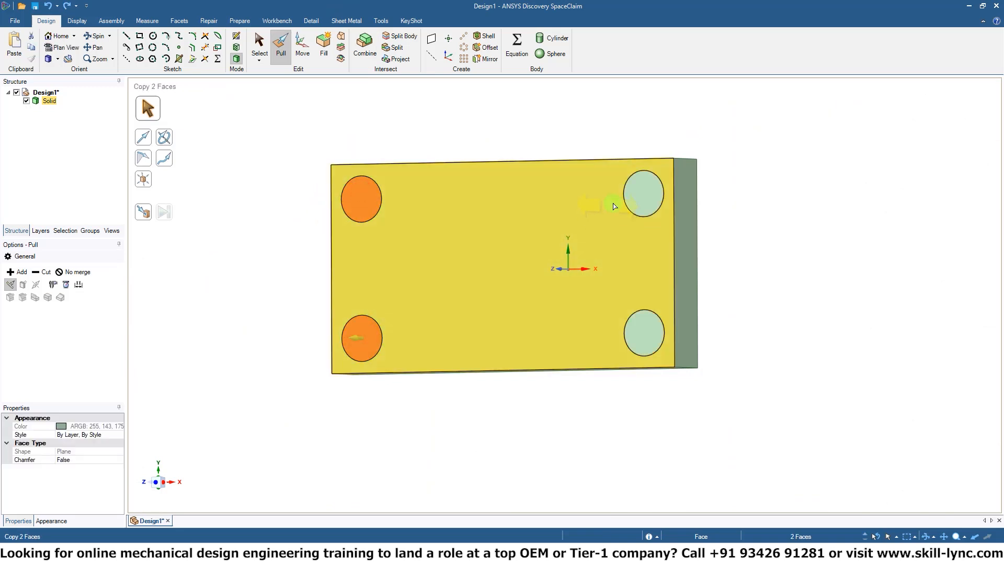
ctrl+click(635, 201)
ctrl+click(645, 327)
drag(645, 207, 572, 214)
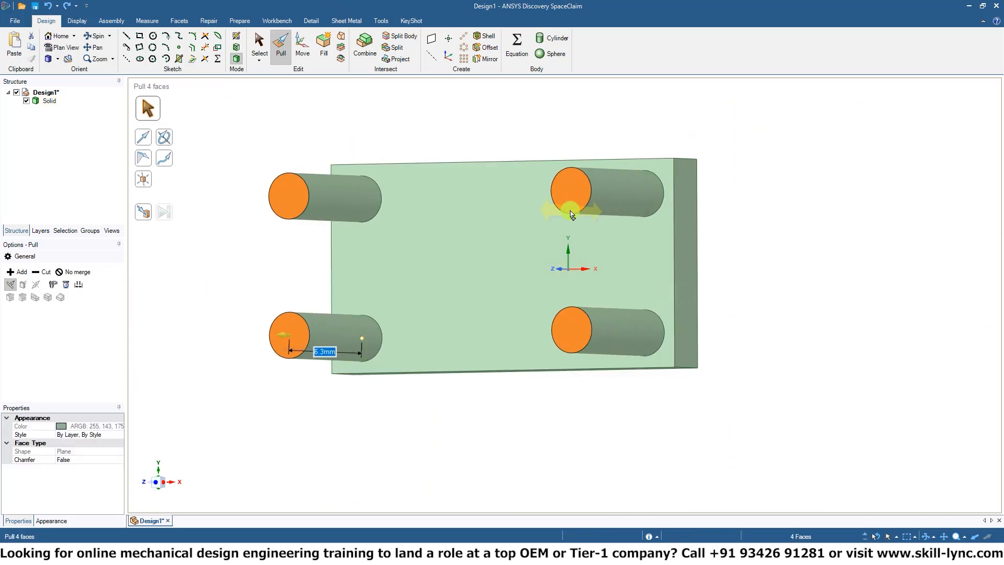
text(15)
key(Return)
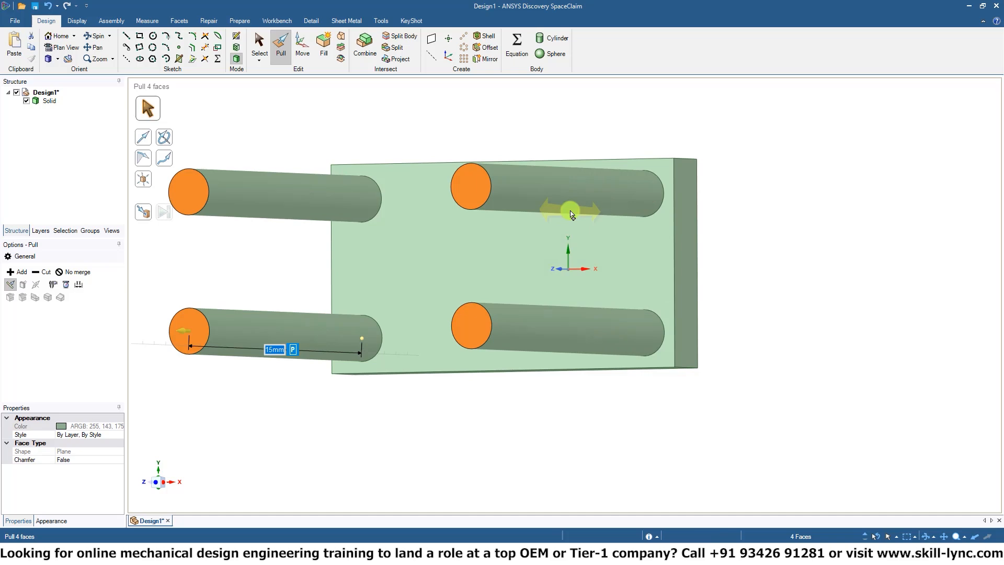
Examine the table's top and legs from several angles
middle_drag(851, 220, 811, 343)
click(814, 337)
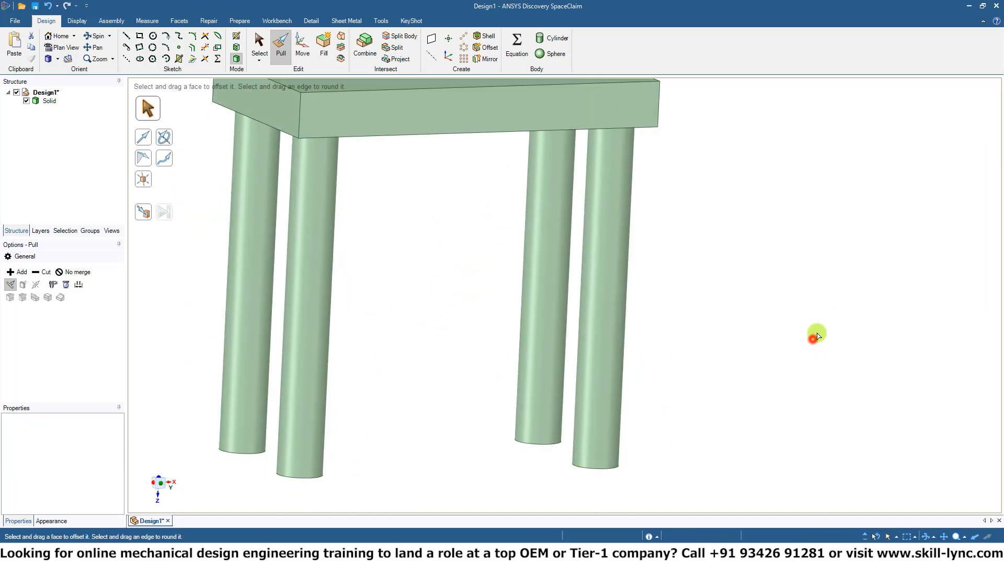
middle_drag(714, 246, 739, 343)
click(643, 360)
middle_drag(643, 360, 596, 254)
click(596, 254)
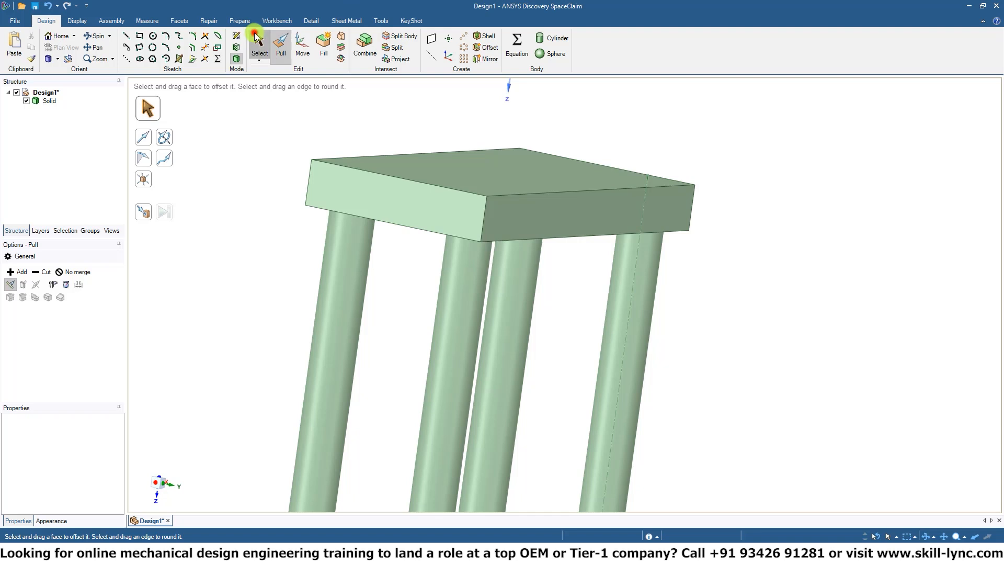
click(255, 36)
middle_drag(690, 347, 473, 259)
middle_drag(484, 376, 472, 446)
click(463, 398)
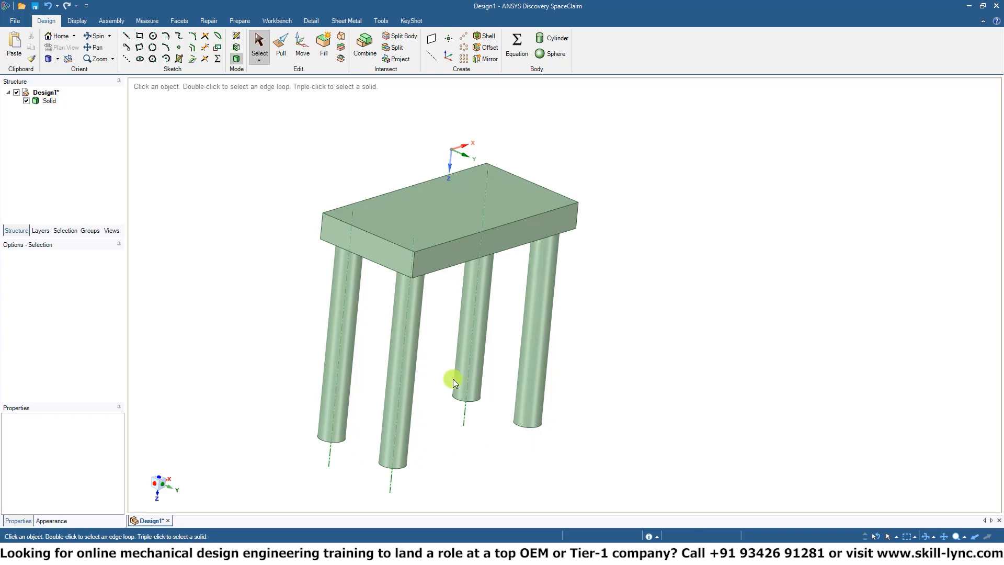
middle_drag(470, 408, 435, 446)
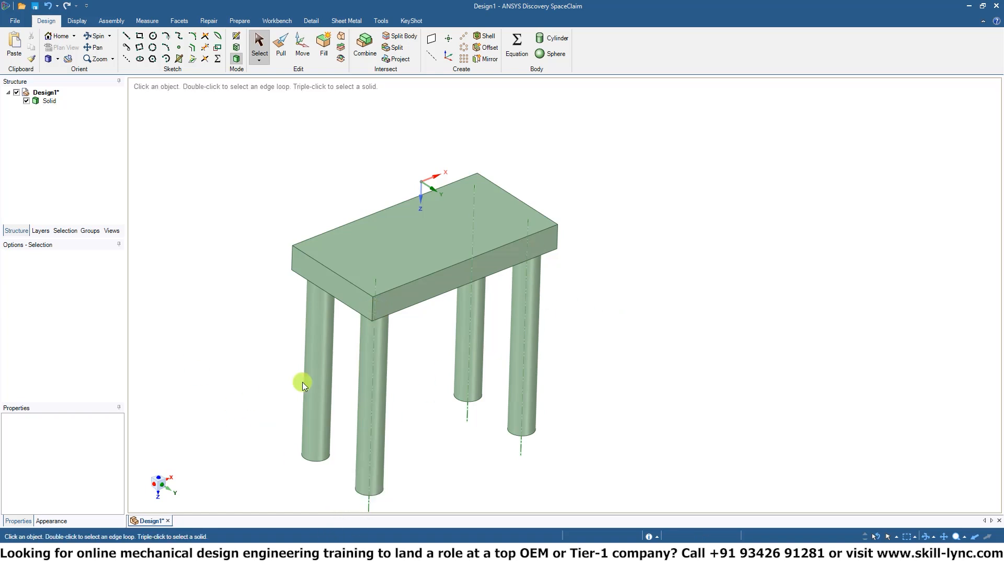
Select the circular edges at the free ends of all four legs
click(377, 495)
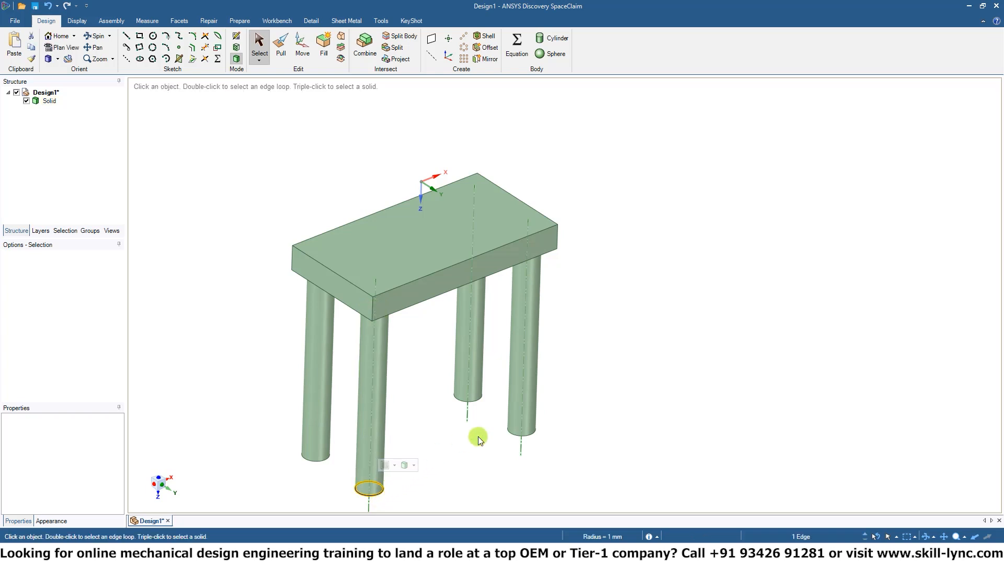
ctrl+click(517, 435)
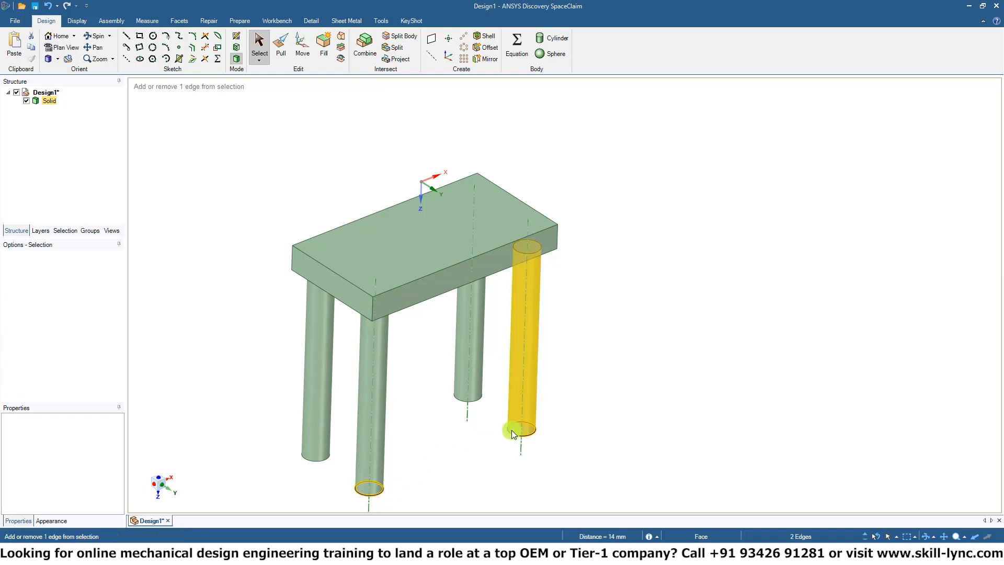
ctrl+click(479, 403)
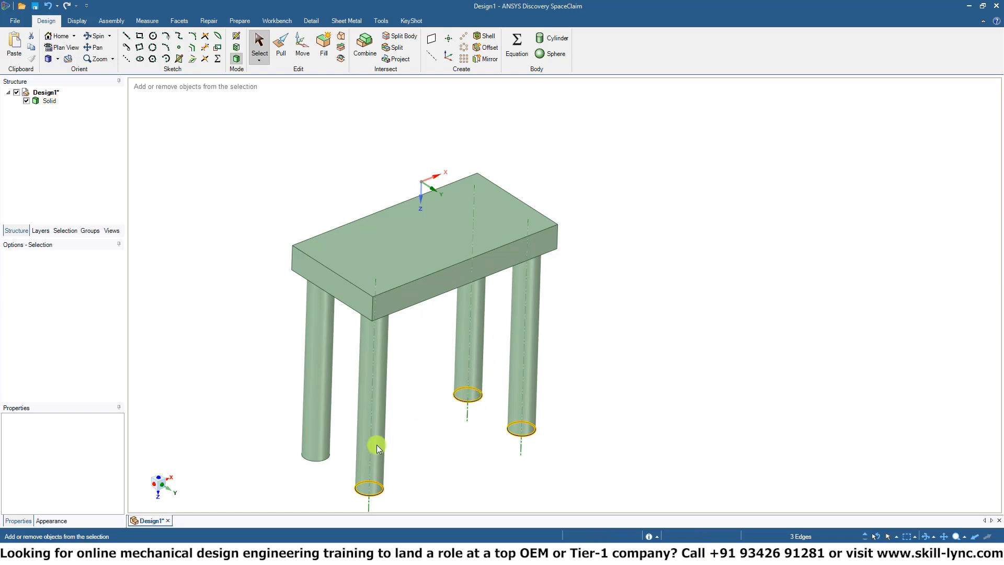
ctrl+click(324, 456)
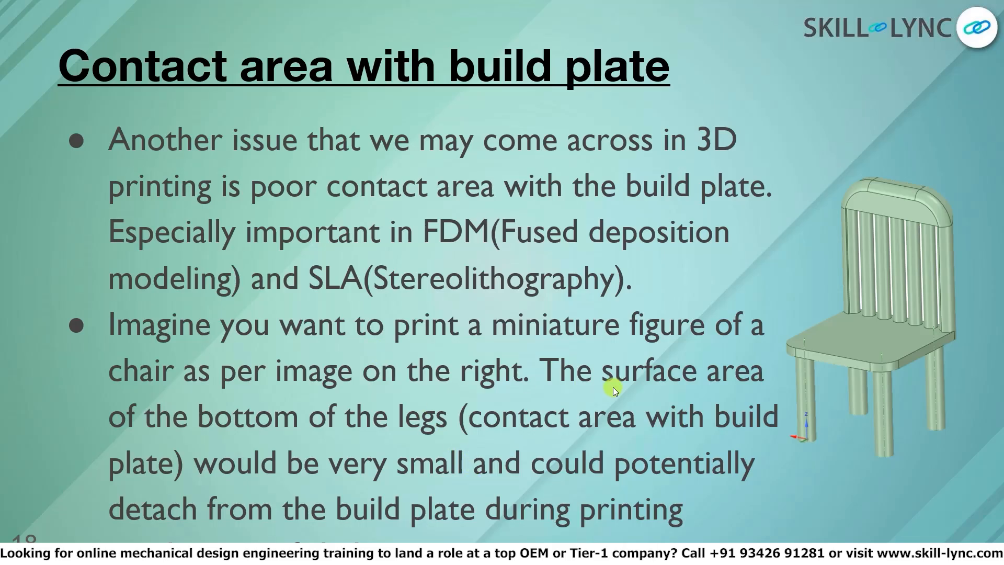
click(797, 399)
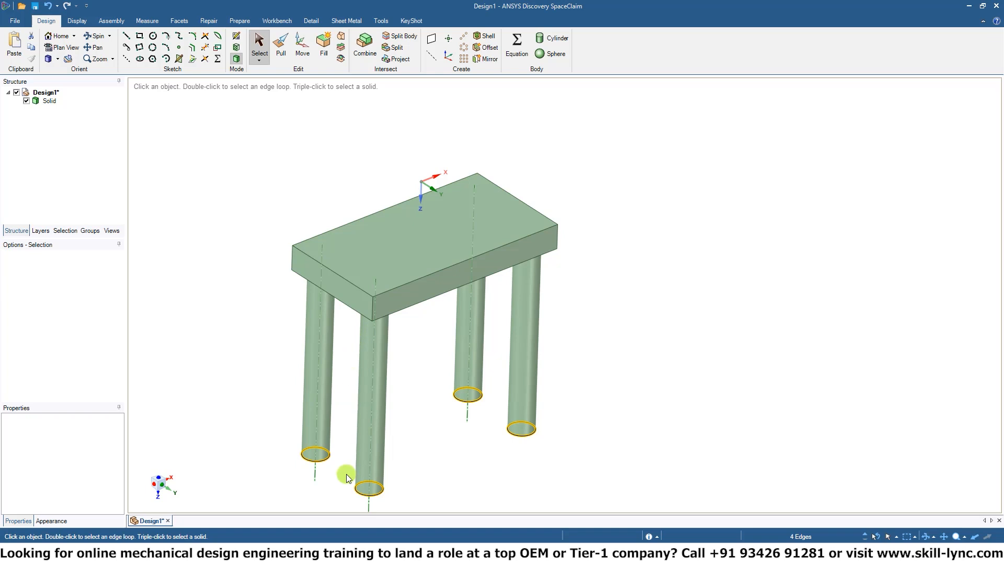
click(412, 232)
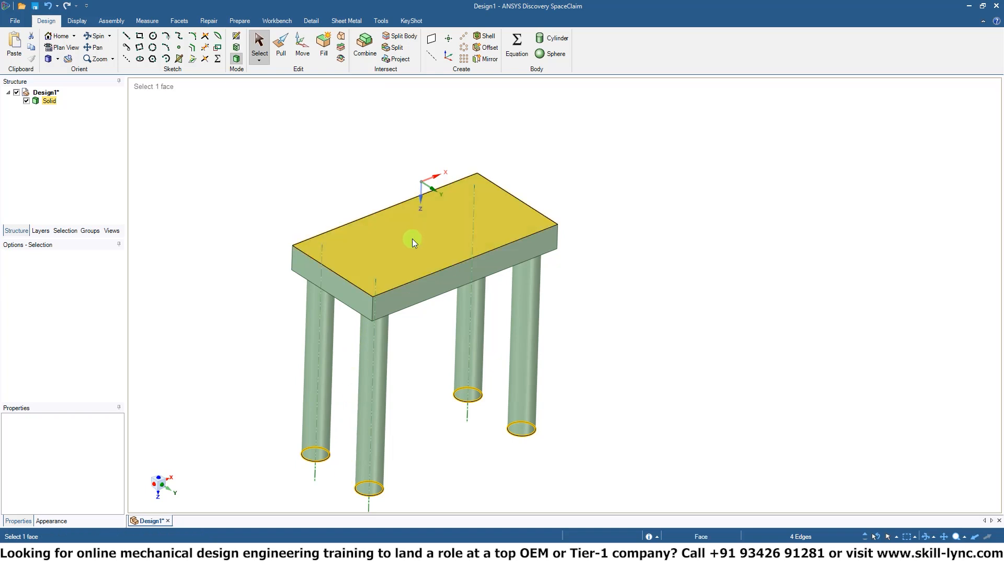
click(394, 351)
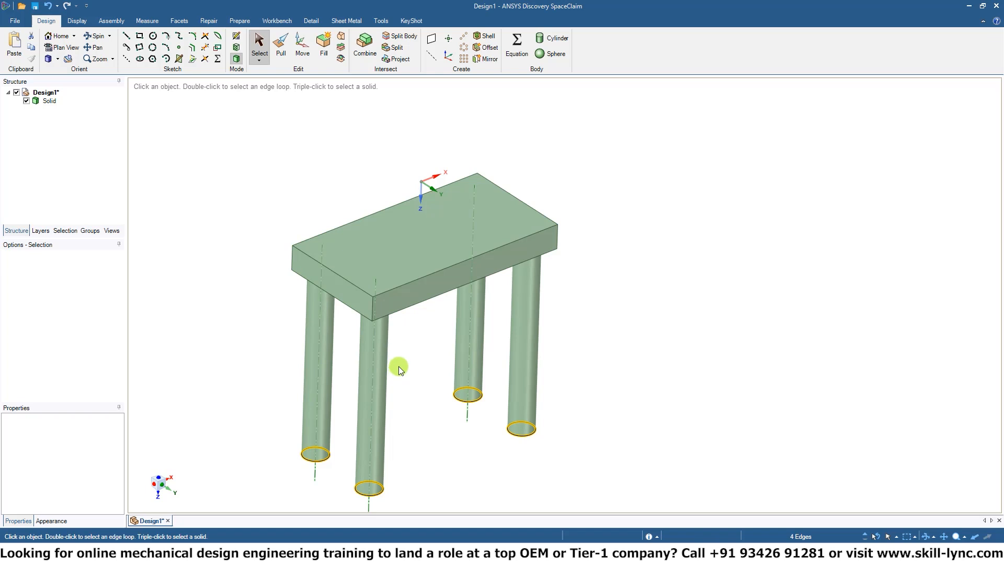
Examine the table upside down and upright, comparing the leg ends with the tabletop as possible contact areas
middle_drag(598, 359, 565, 42)
middle_drag(522, 343, 460, 272)
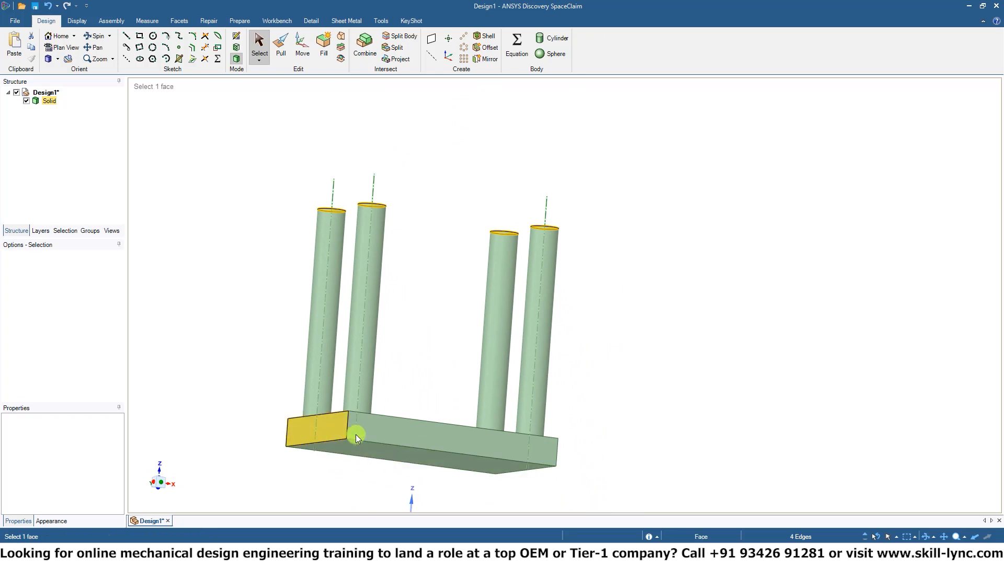
middle_drag(627, 374, 564, 433)
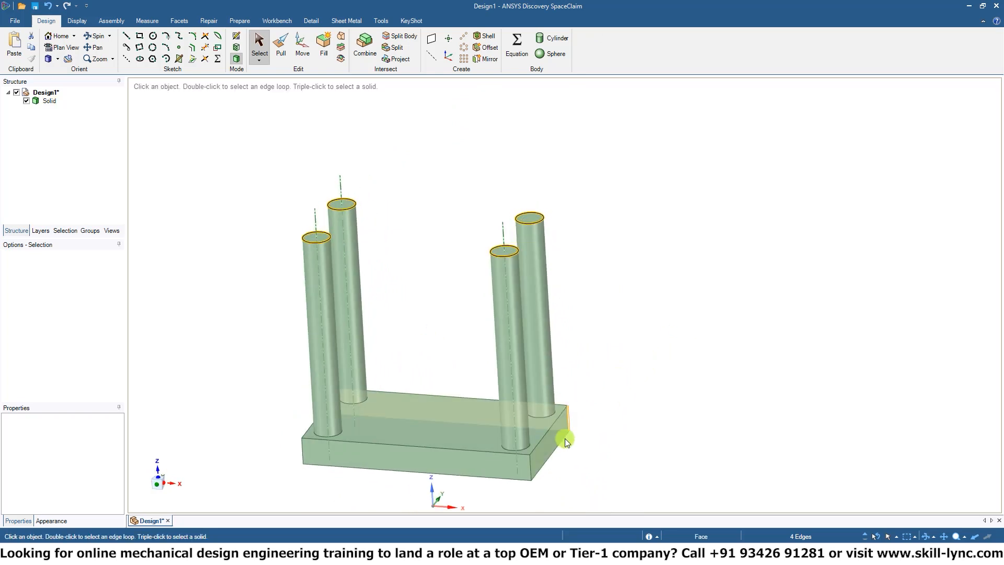
middle_drag(434, 306, 463, 233)
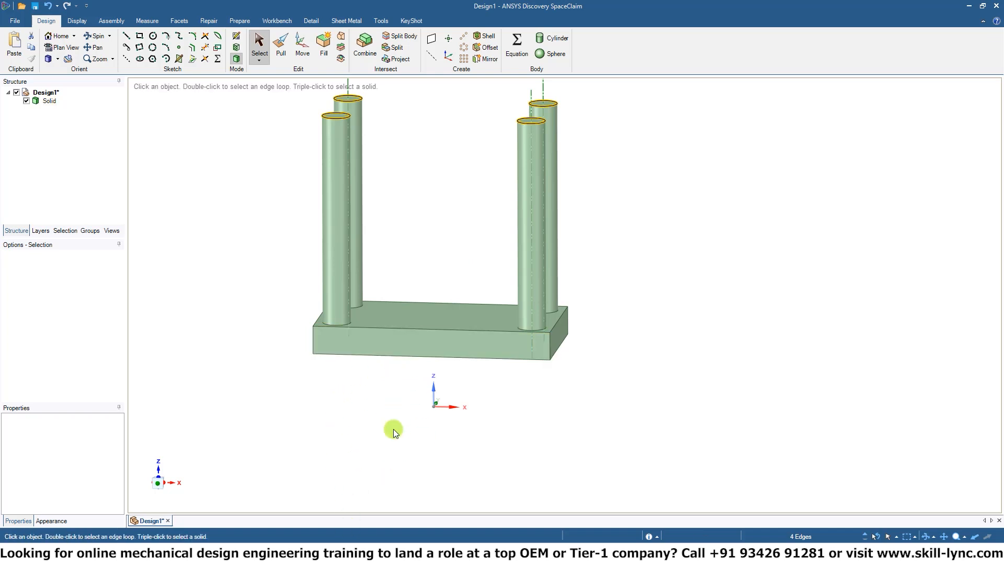
mouse_move(535, 399)
middle_down()
mouse_move(405, 403)
mouse_move(502, 412)
mouse_move(542, 343)
mouse_move(538, 422)
mouse_move(527, 153)
mouse_move(538, 88)
middle_up()
middle_drag(481, 112, 475, 150)
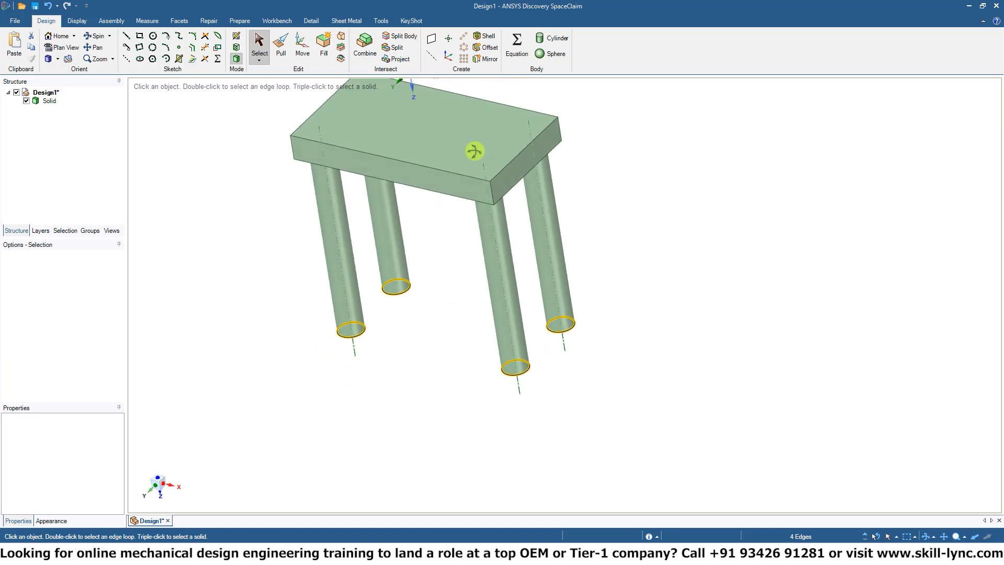
middle_drag(507, 212, 558, 279)
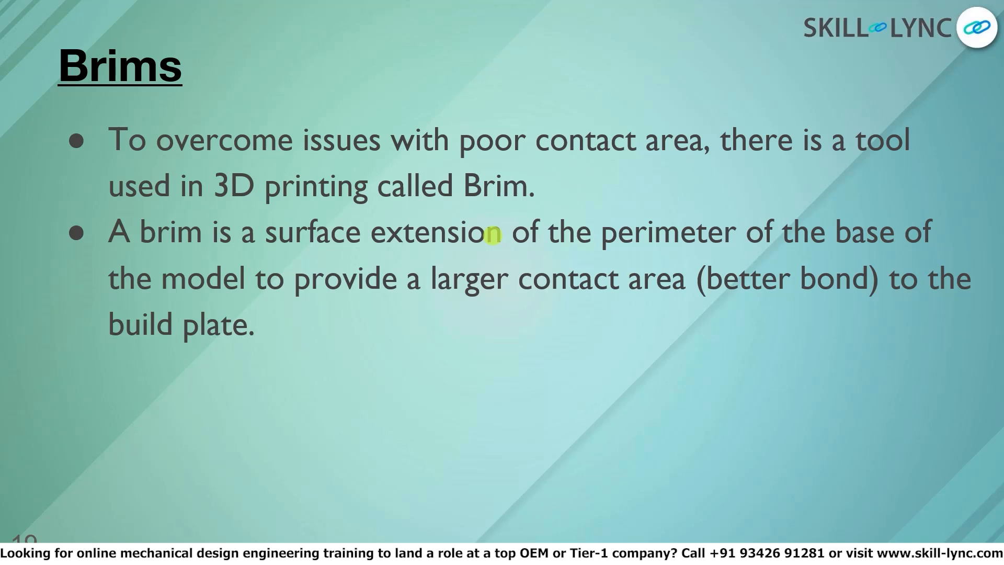
click(492, 235)
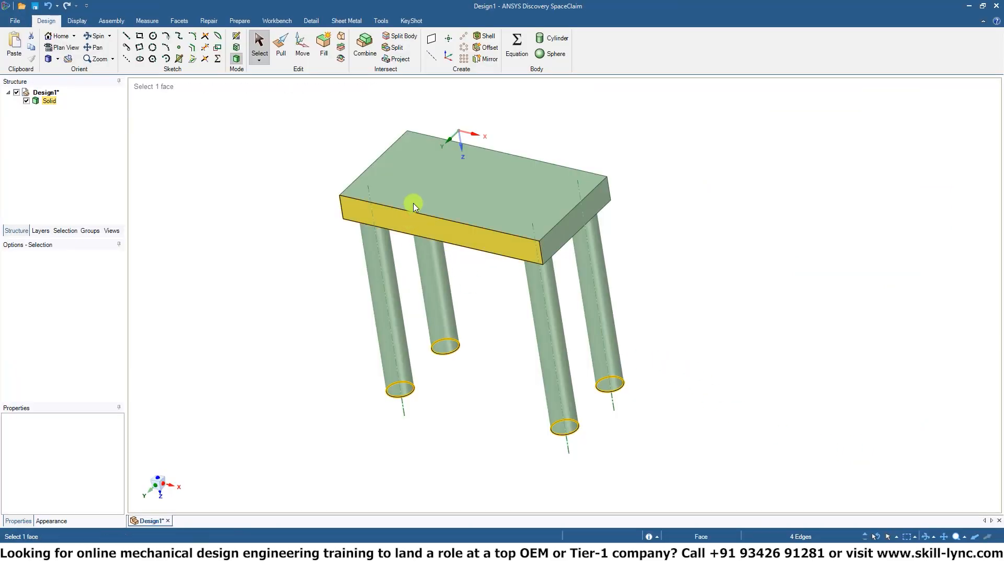
Try to round the four selected leg-end edges with Pull to a radius of about 1 mm, and undo the round
click(282, 48)
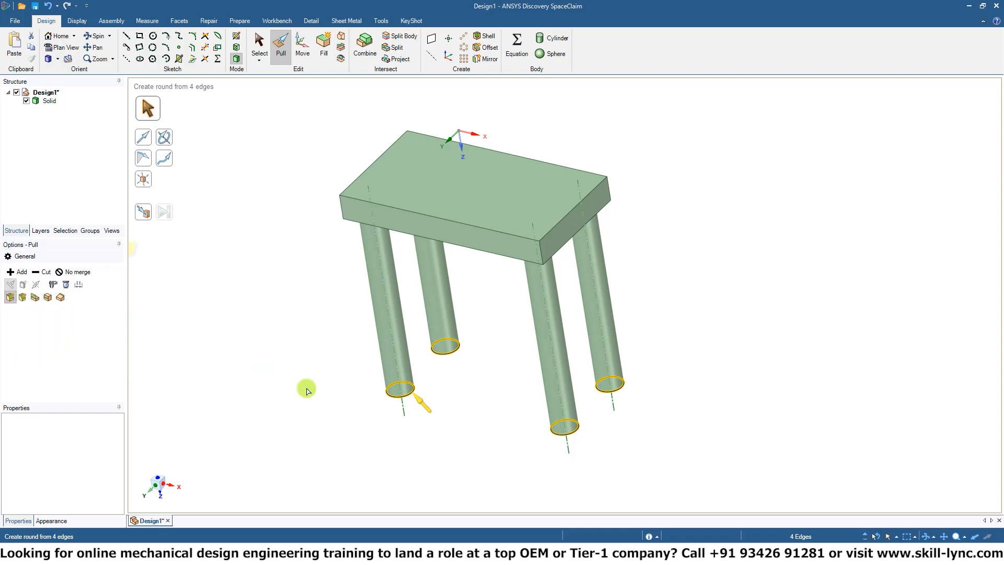
drag(426, 406, 390, 371)
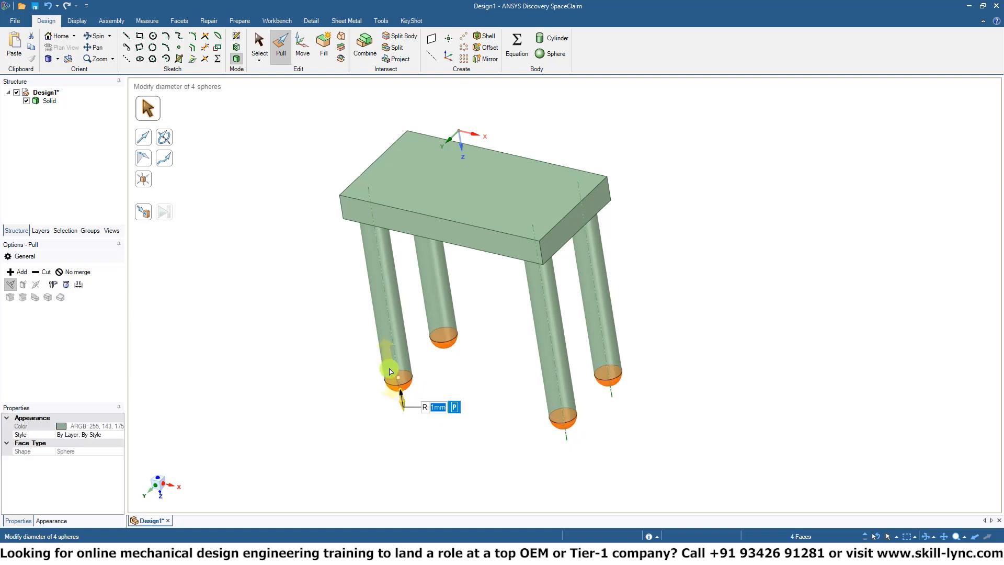
mouse_move(469, 397)
middle_down()
mouse_move(502, 219)
mouse_move(452, 241)
mouse_move(456, 263)
middle_up()
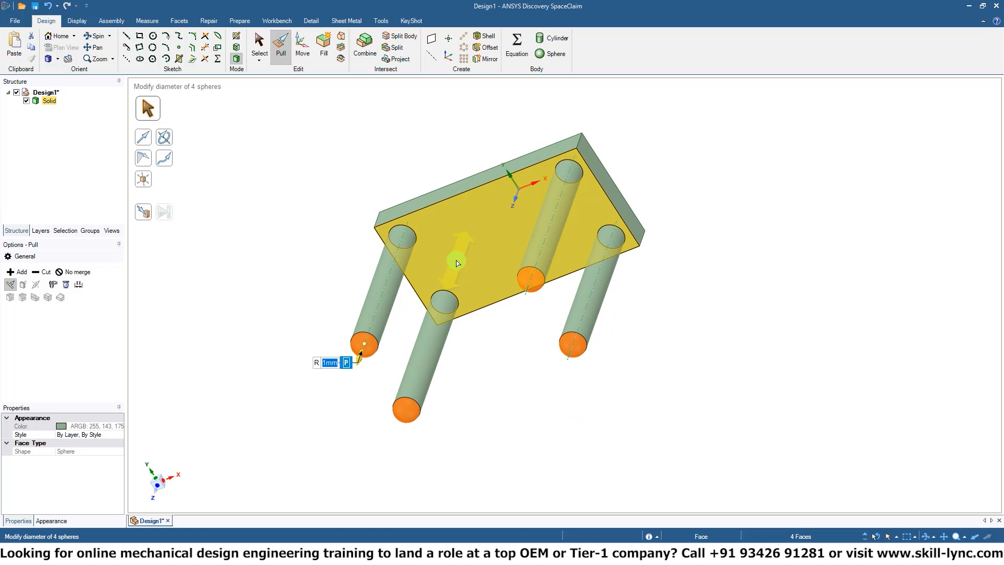
key(ctrl+z)
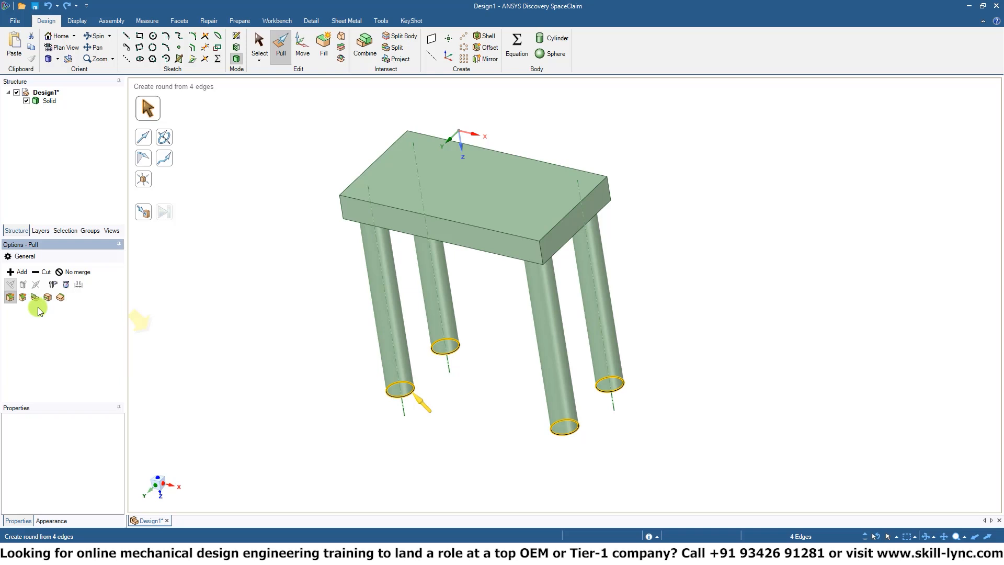
Extrude the four selected leg-end edges outward with Pull into flat disc surfaces about 2.6 mm wide around the legs
click(34, 297)
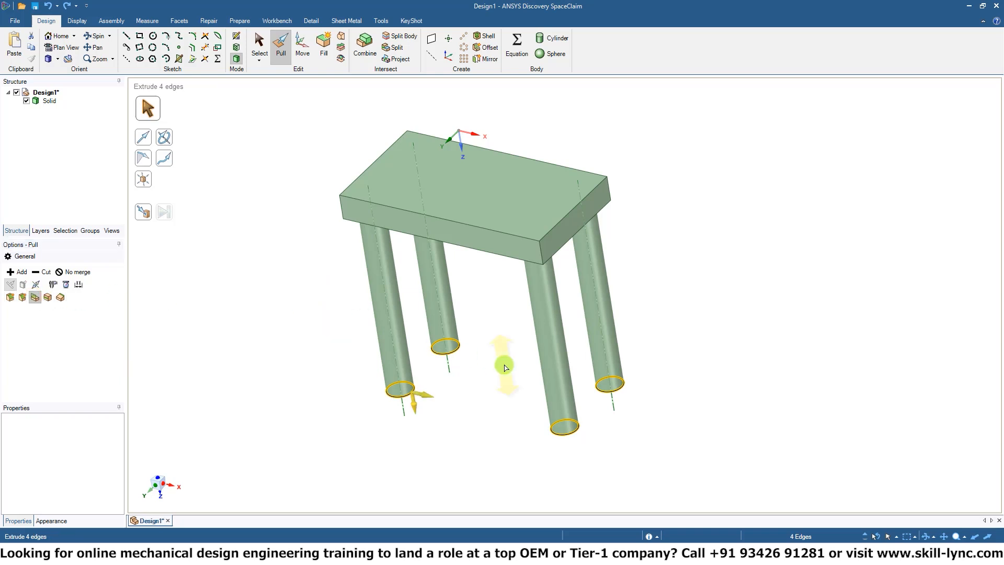
middle_drag(504, 368, 540, 347)
shift+middle_drag(430, 358, 475, 289)
scroll(422, 247, up, 1)
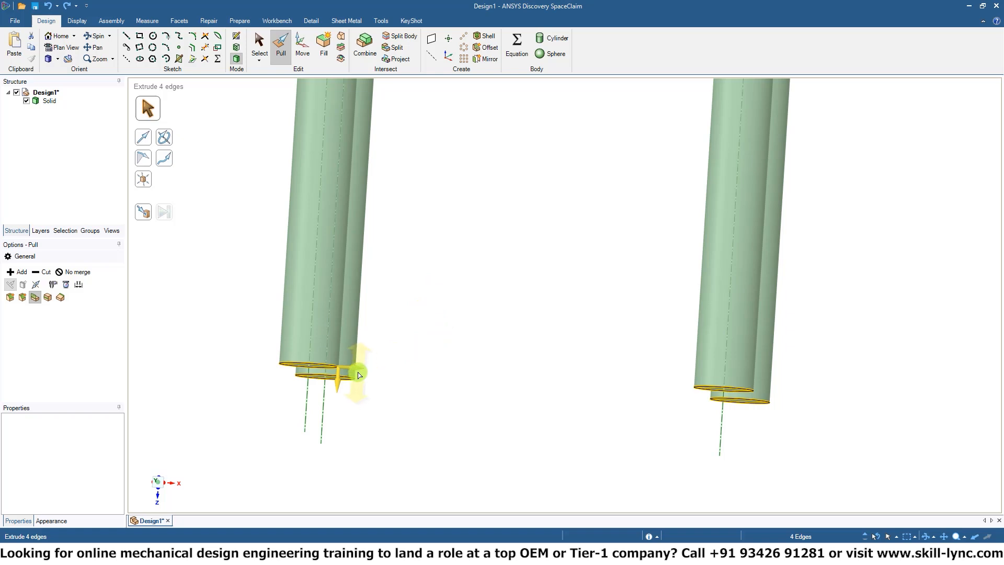
drag(359, 371, 437, 367)
middle_drag(524, 197, 578, 287)
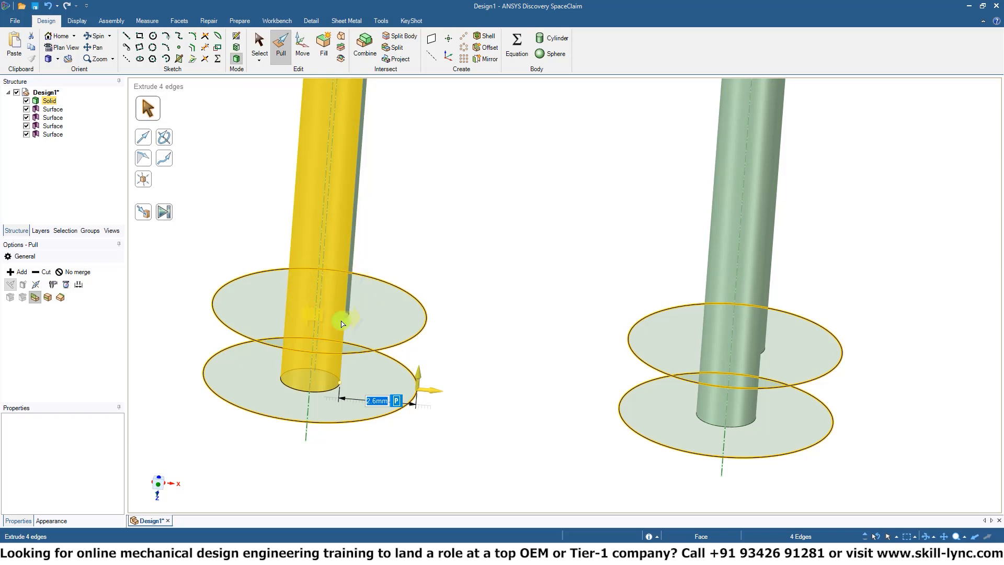
middle_drag(541, 422, 540, 129)
middle_drag(446, 407, 449, 432)
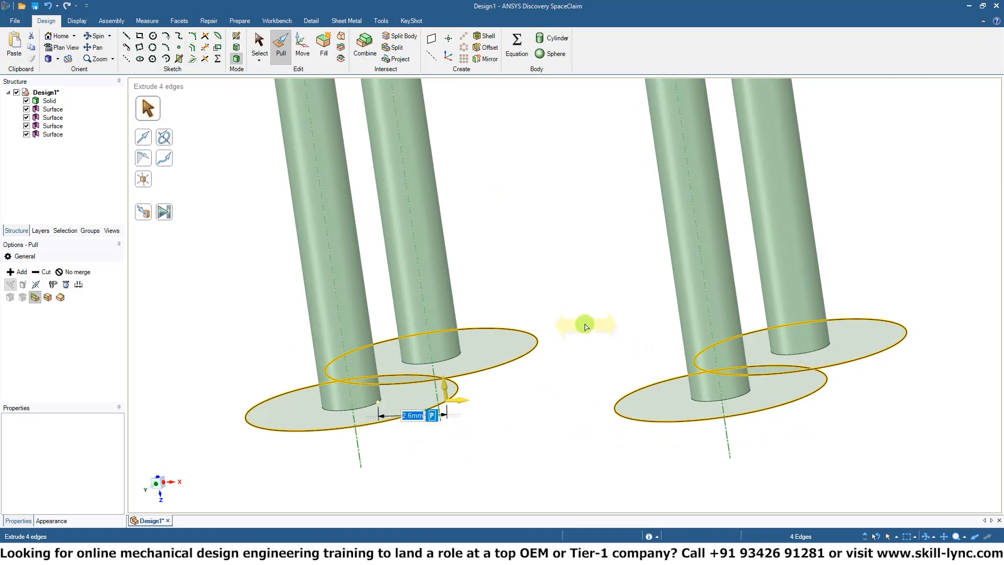
middle_drag(587, 327, 619, 327)
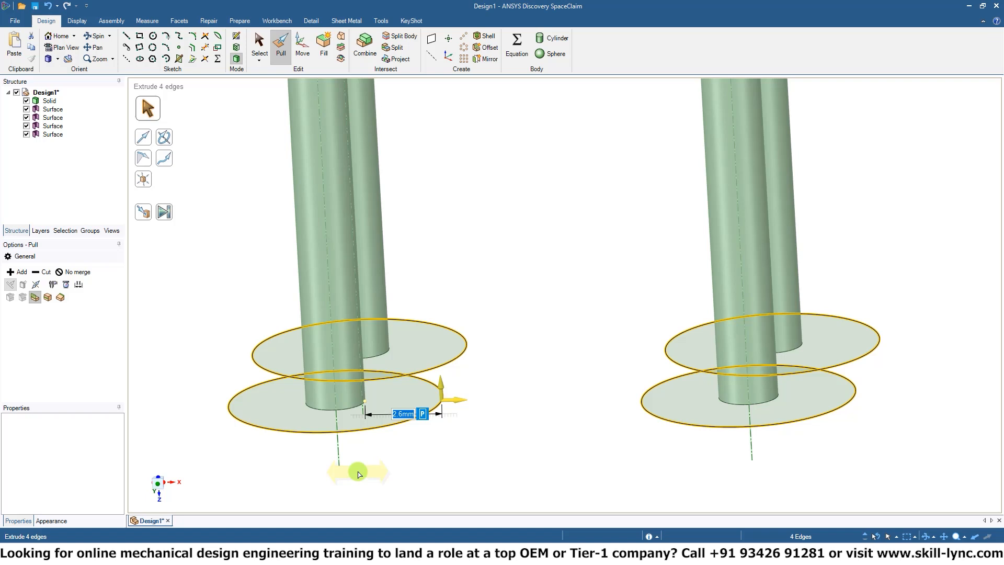
Try to extrude the outer edges of the four discs upward by about 0.47 mm, and undo the extrusion
click(441, 388)
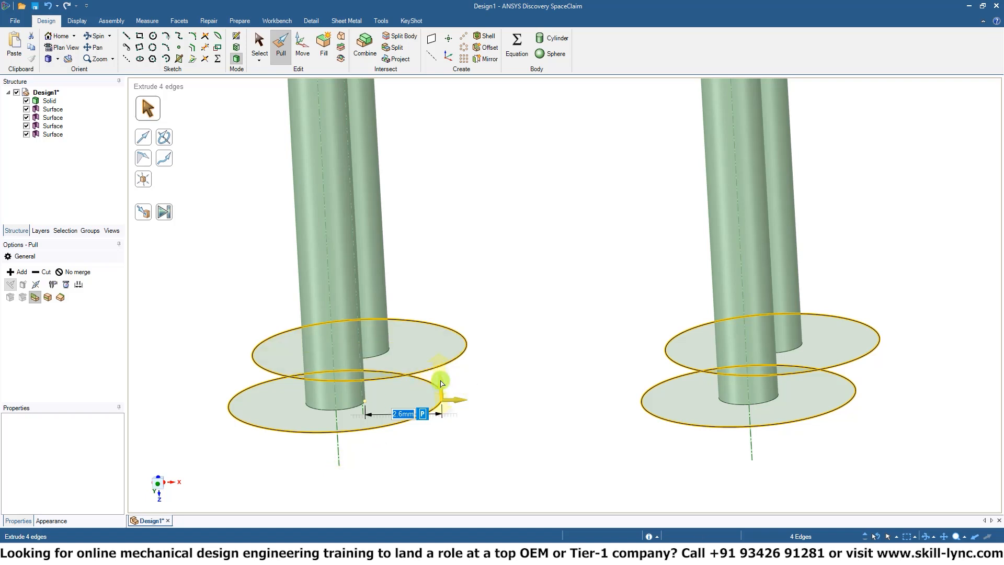
mouse_move(442, 383)
mouse_down()
mouse_move(442, 373)
mouse_move(441, 386)
mouse_up()
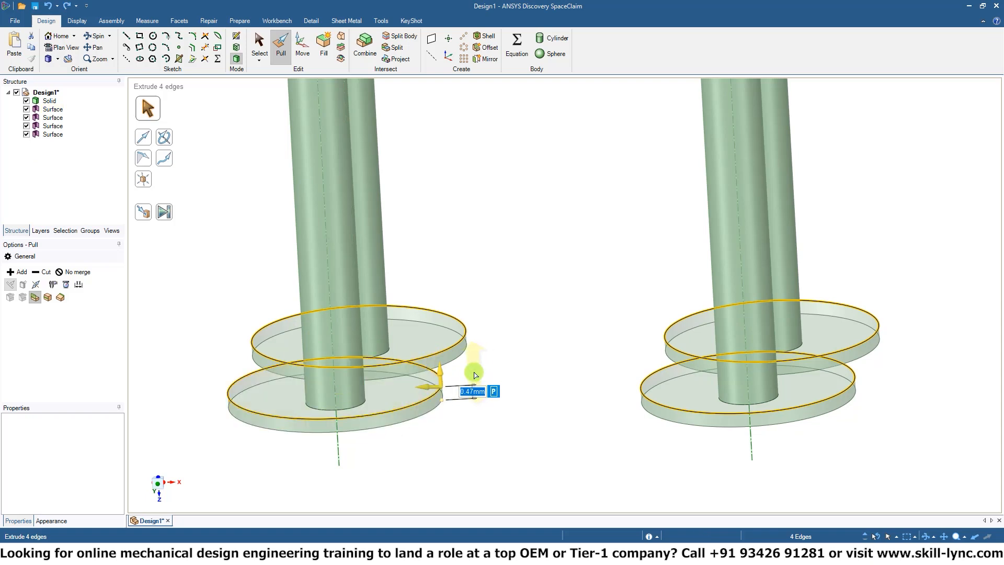
key(ctrl+z)
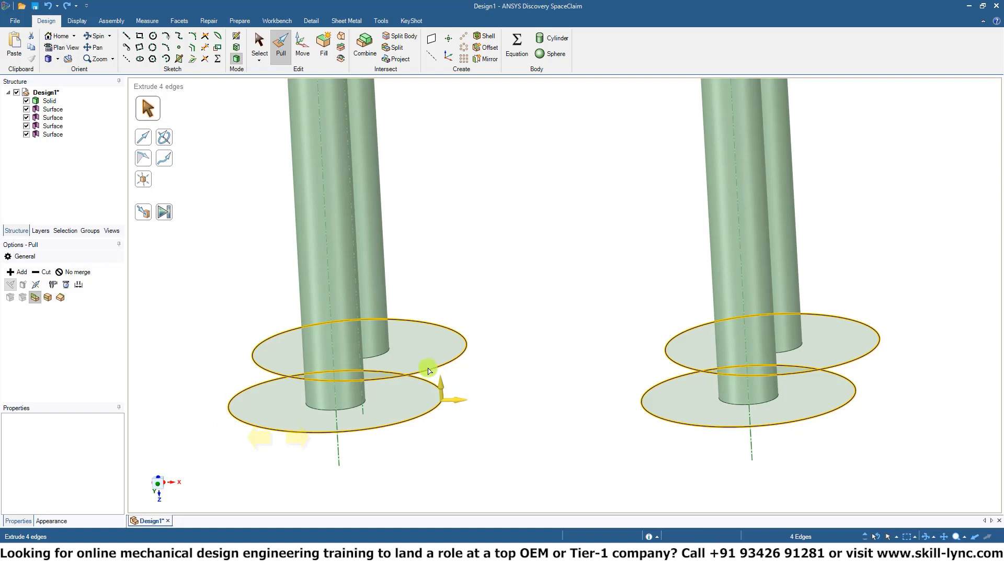
Pull the outer edges of the four discs slightly inward and clear the edge selection
drag(443, 385, 484, 371)
key(Escape)
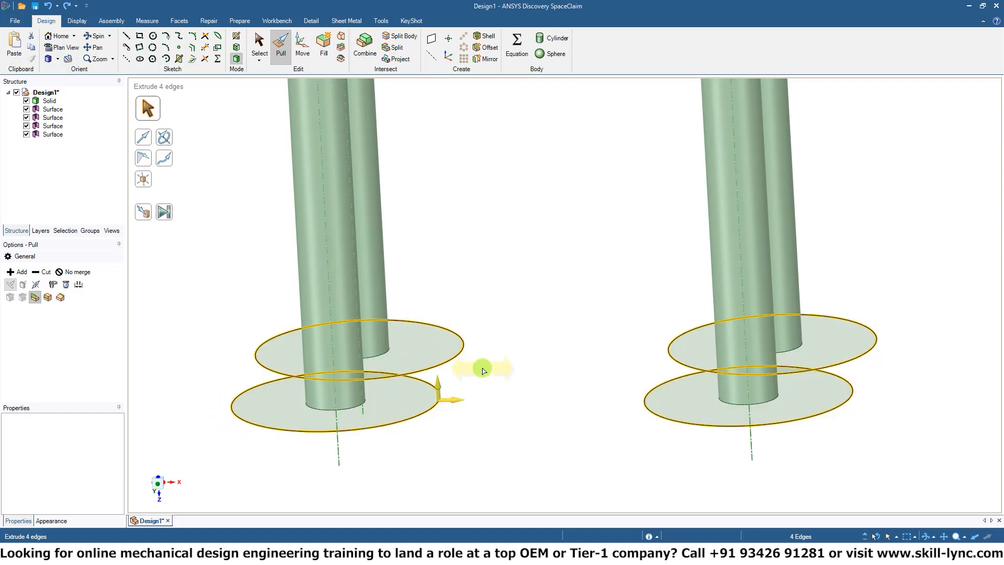
click(226, 305)
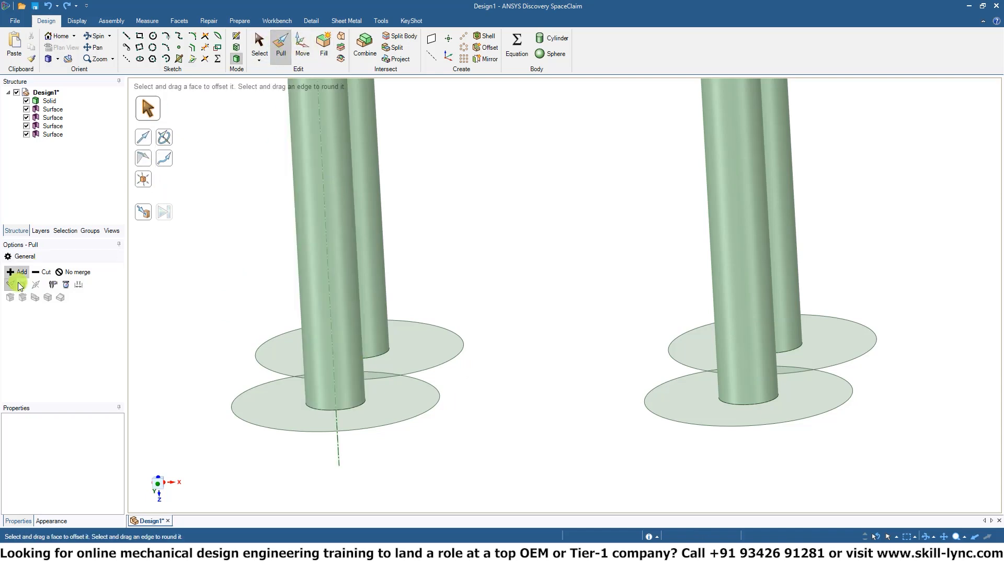
Select the faces of all four discs and thicken them with Pull into brims about 0.11 mm thick
click(276, 409)
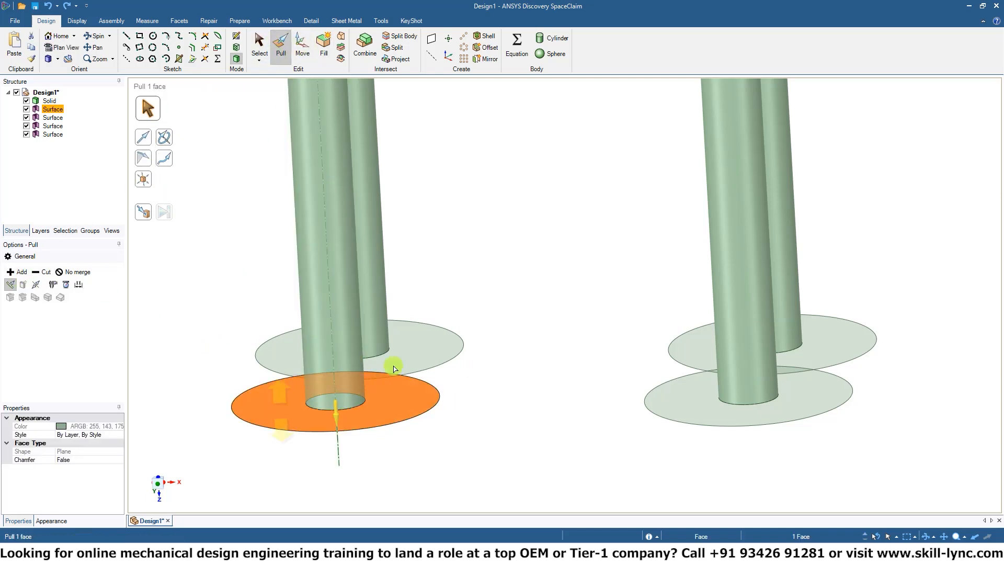
ctrl+click(412, 353)
ctrl+click(704, 409)
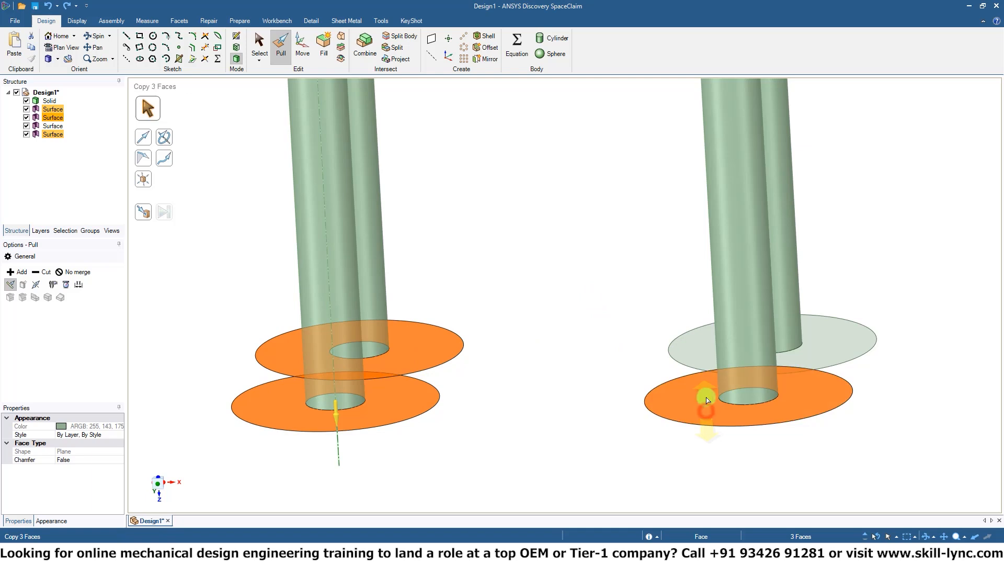
ctrl+click(708, 360)
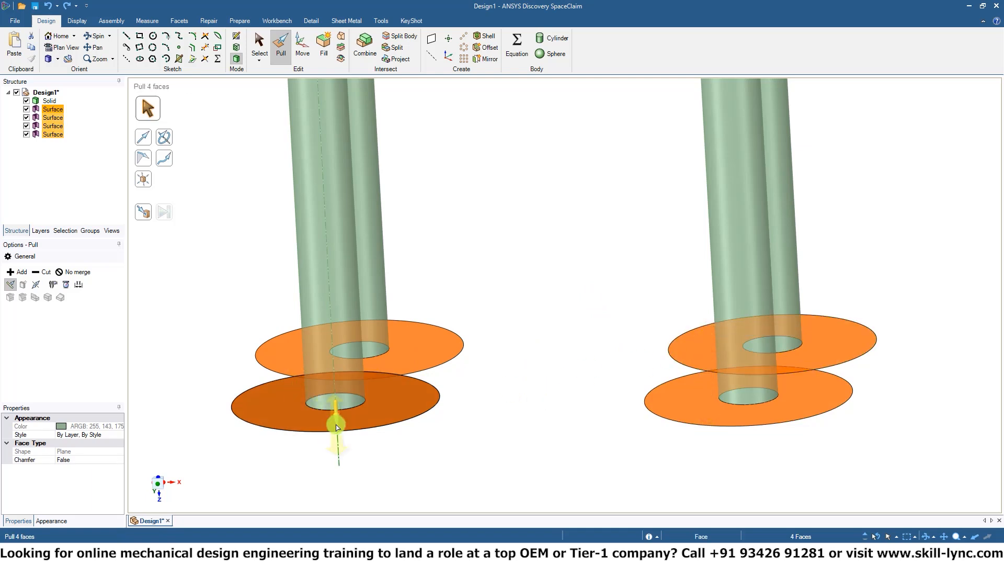
drag(337, 421, 338, 414)
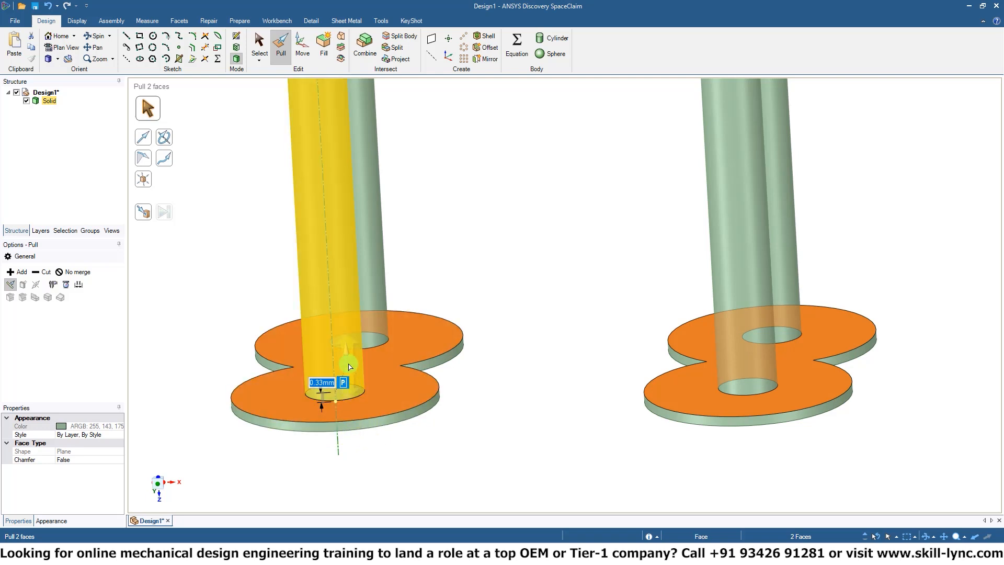
drag(348, 357, 350, 365)
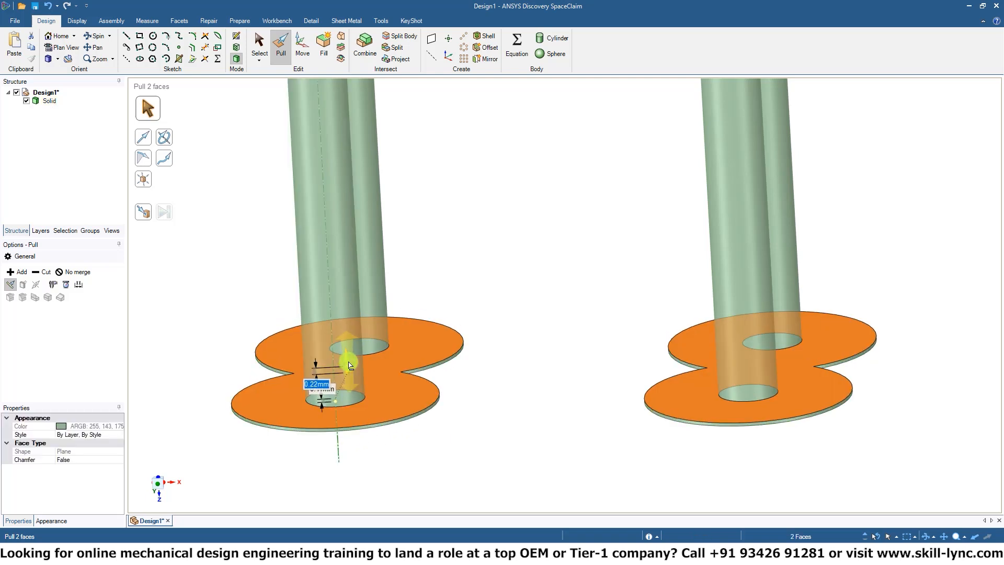
click(536, 405)
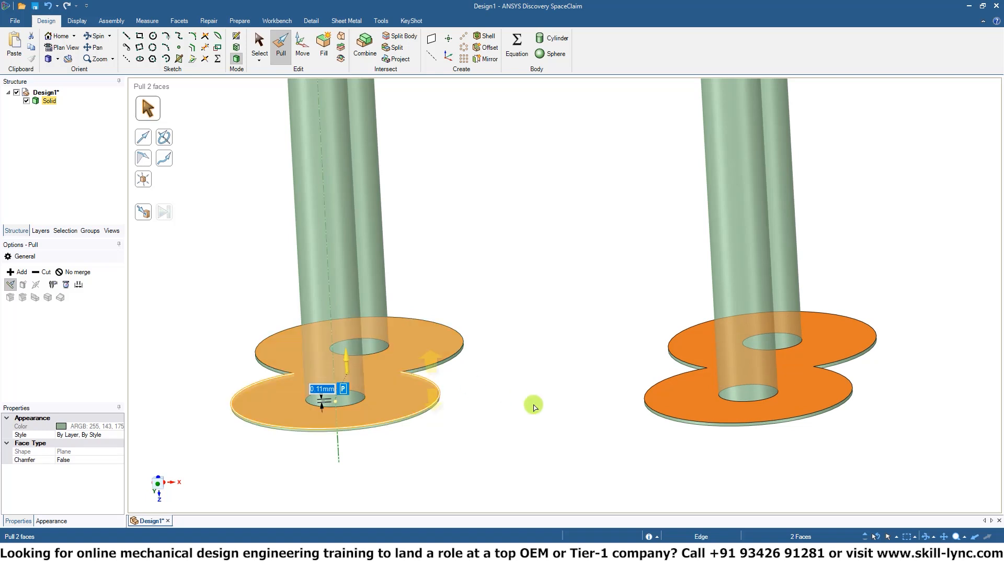
Examine the thin brims around the four leg ends from several angles, including where neighbouring brims merge
mouse_move(538, 403)
middle_down()
mouse_move(635, 406)
mouse_move(675, 388)
mouse_move(638, 437)
middle_up()
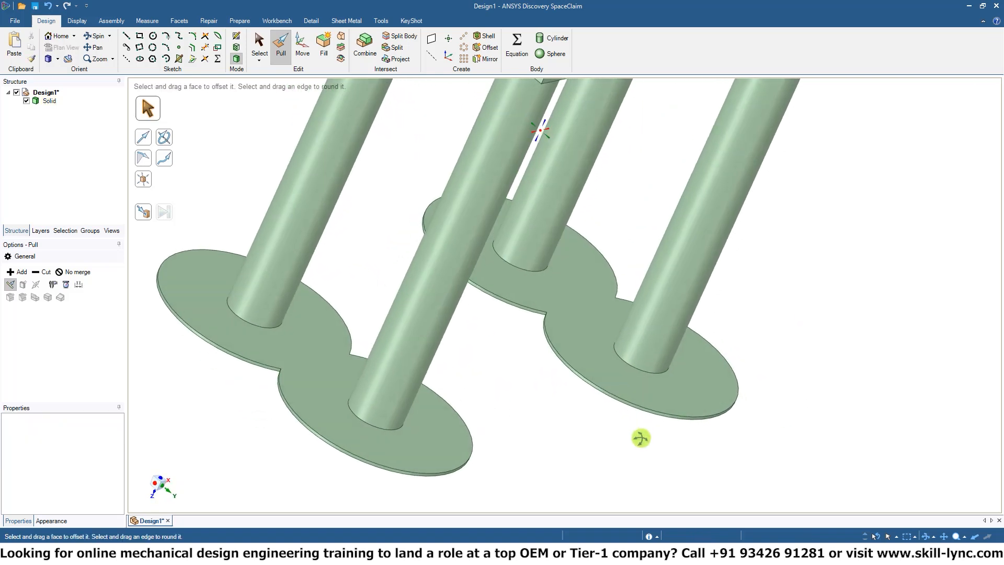
click(366, 418)
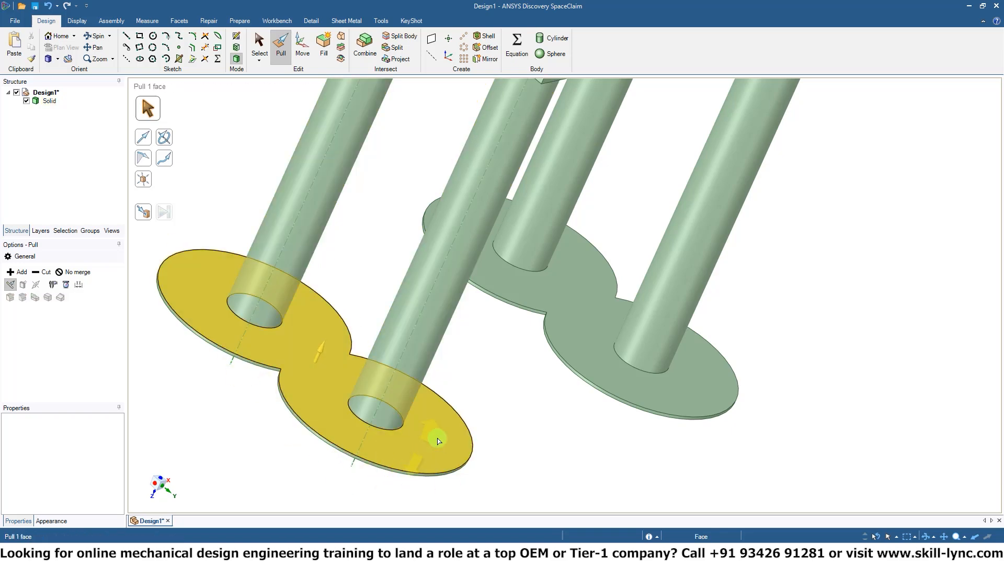
middle_drag(555, 339, 420, 409)
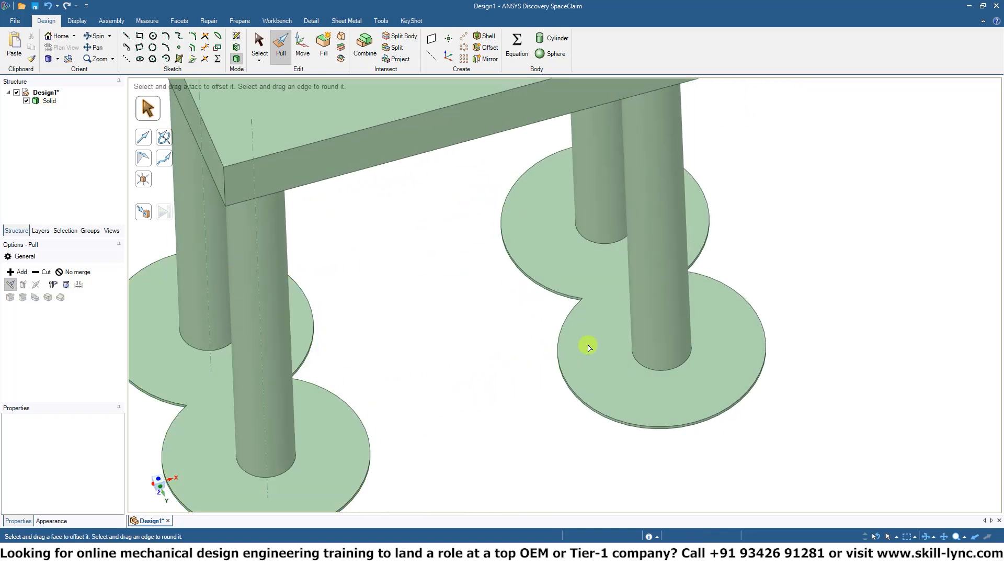
click(643, 260)
click(558, 250)
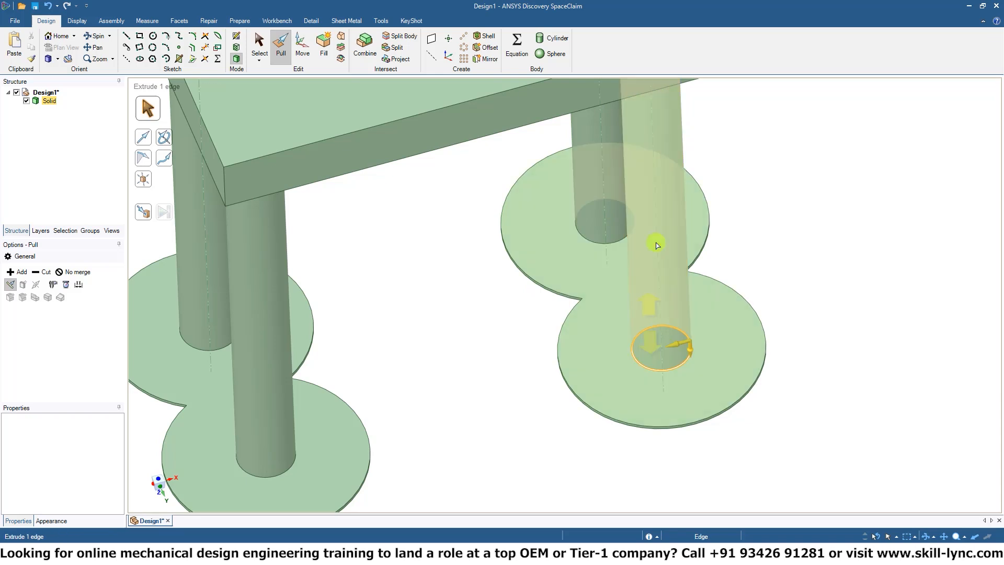
scroll(623, 322, down, 2)
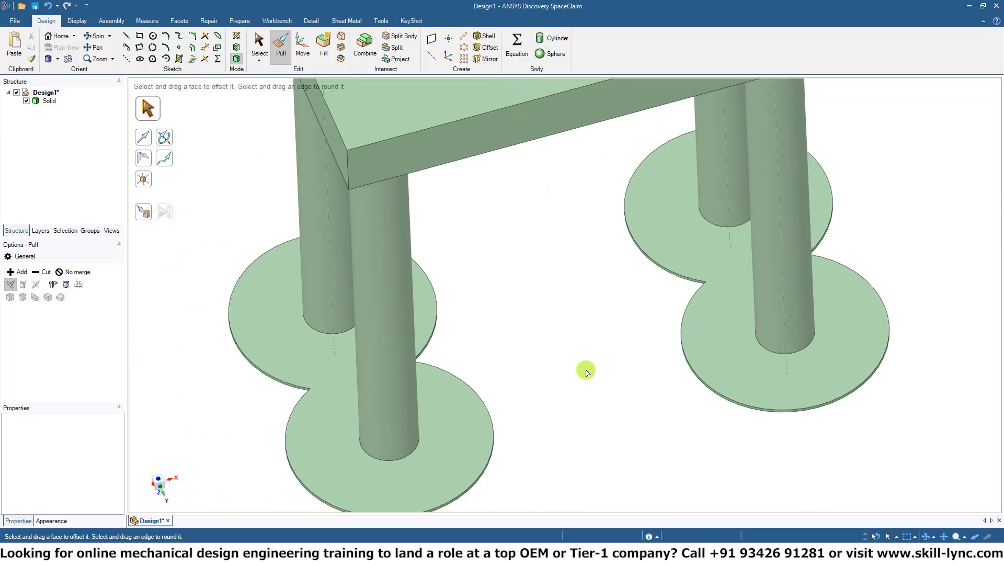
scroll(596, 318, down, 3)
scroll(600, 343, up, 3)
mouse_move(600, 338)
middle_down()
mouse_move(614, 267)
mouse_move(526, 372)
middle_up()
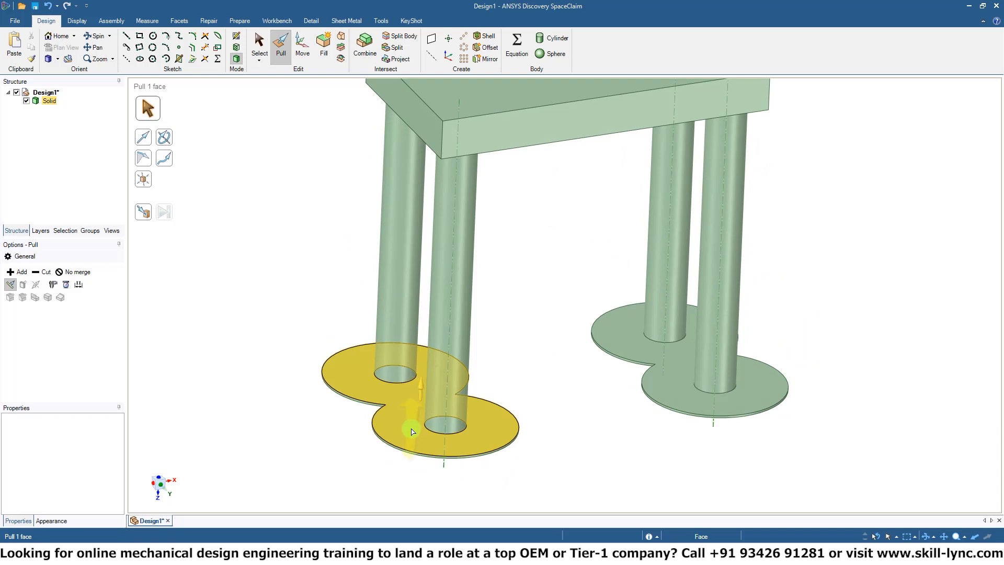
click(439, 206)
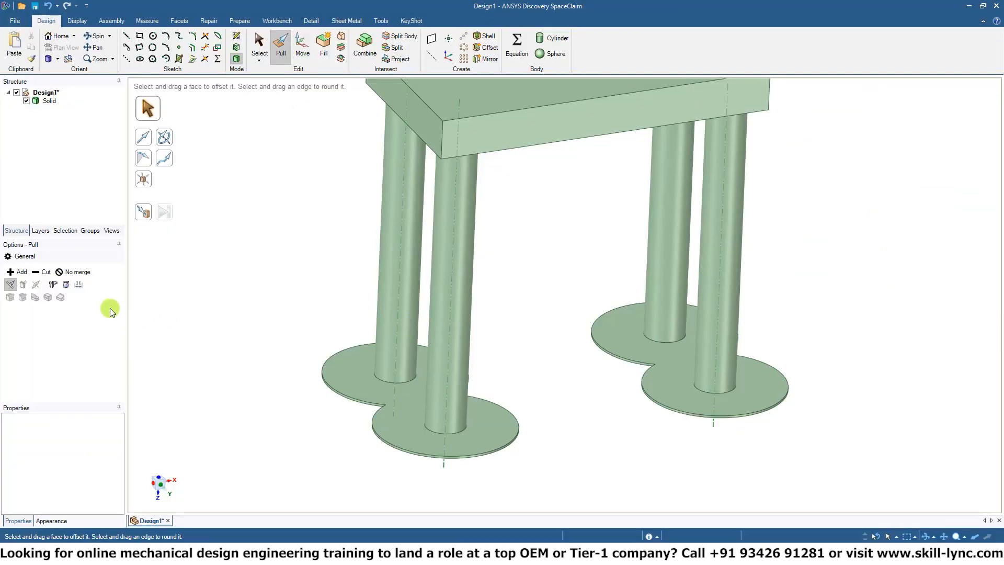
click(371, 404)
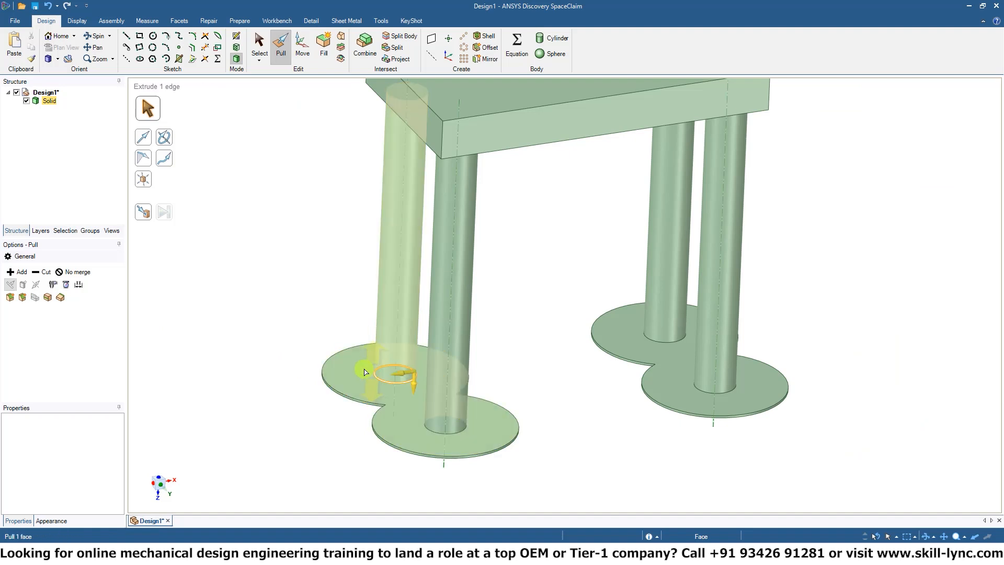
key(Escape)
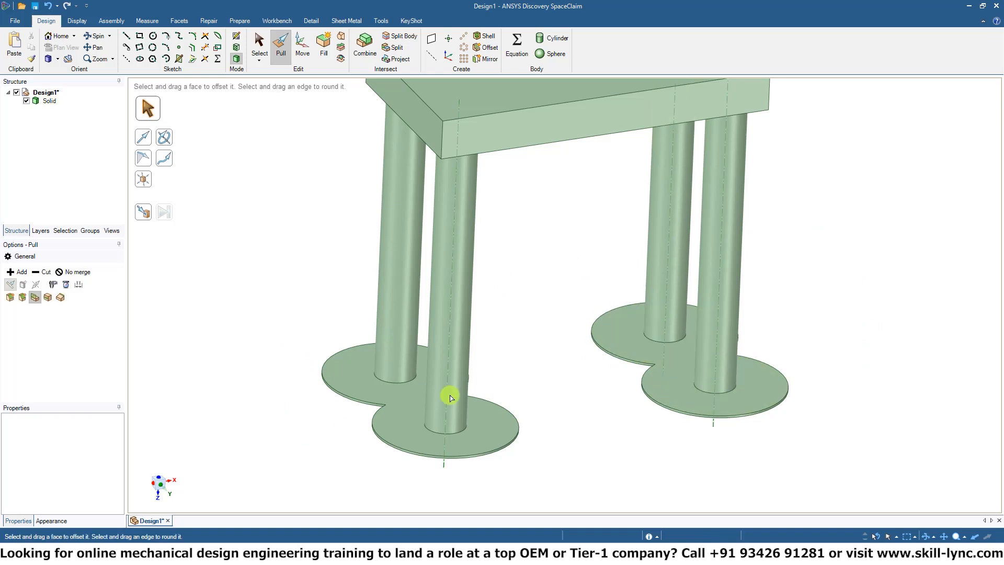
click(405, 403)
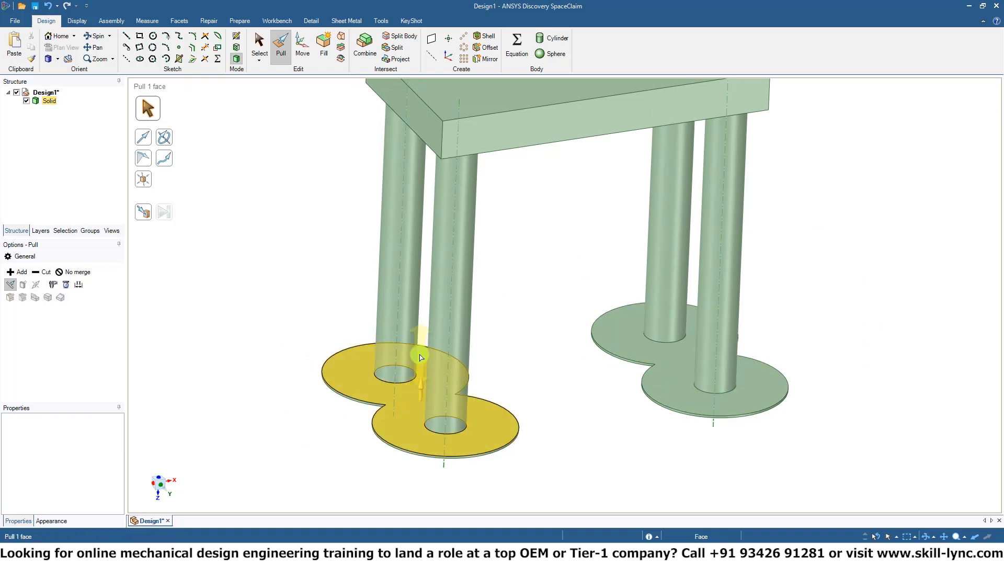
click(415, 383)
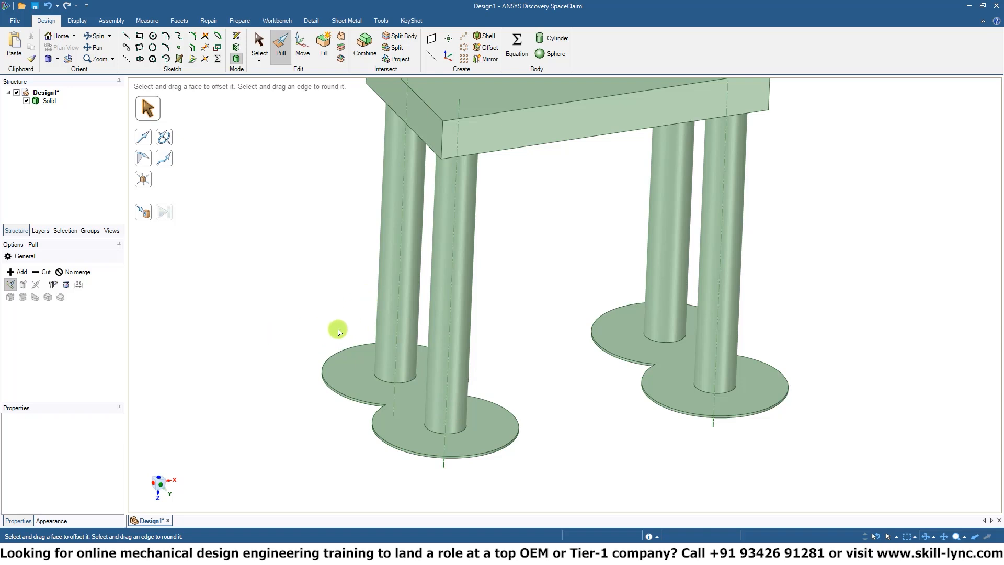
click(329, 355)
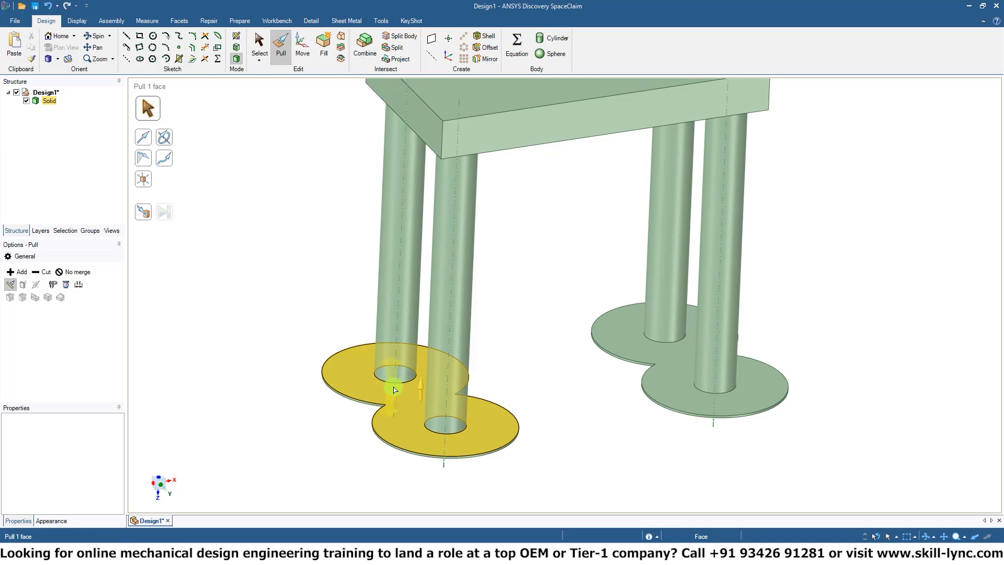
click(376, 377)
click(359, 358)
click(353, 340)
click(397, 354)
click(387, 401)
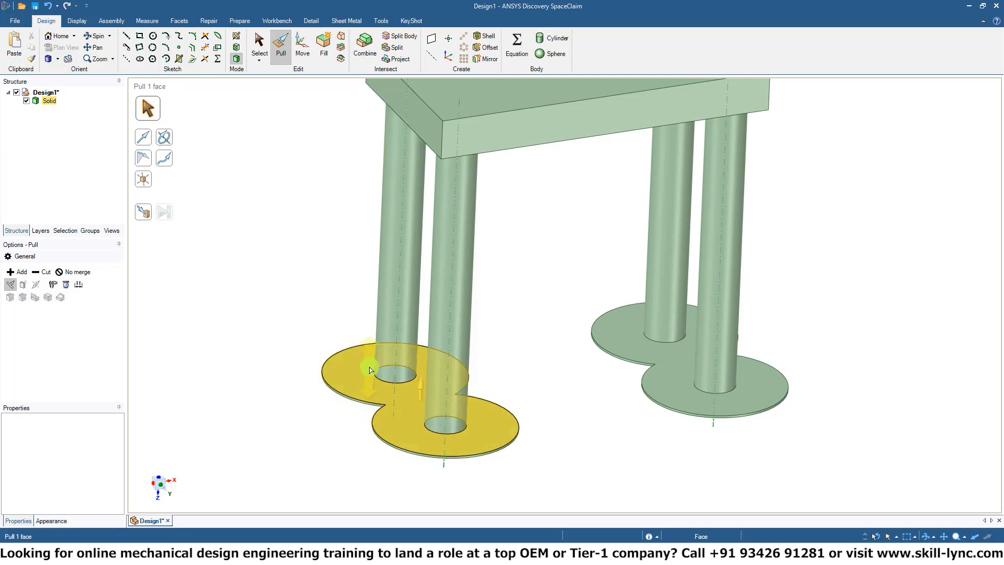
click(396, 358)
click(390, 400)
Sketch a rectangle about 21 mm by 13 mm on the brims' top plane, spanning the area of all four legs
mouse_move(399, 403)
middle_down()
mouse_move(418, 413)
mouse_move(394, 403)
middle_up()
click(352, 404)
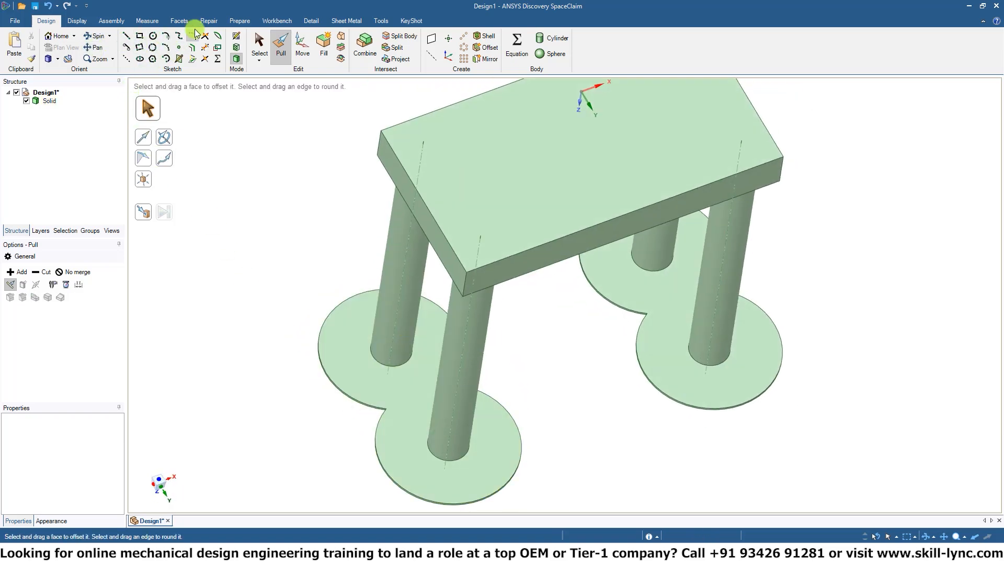
click(236, 36)
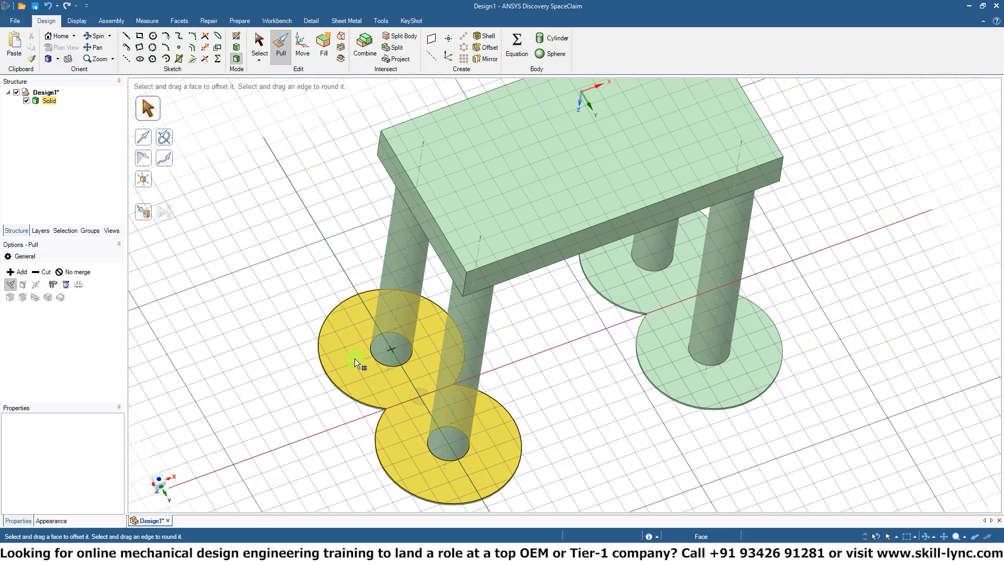
click(379, 387)
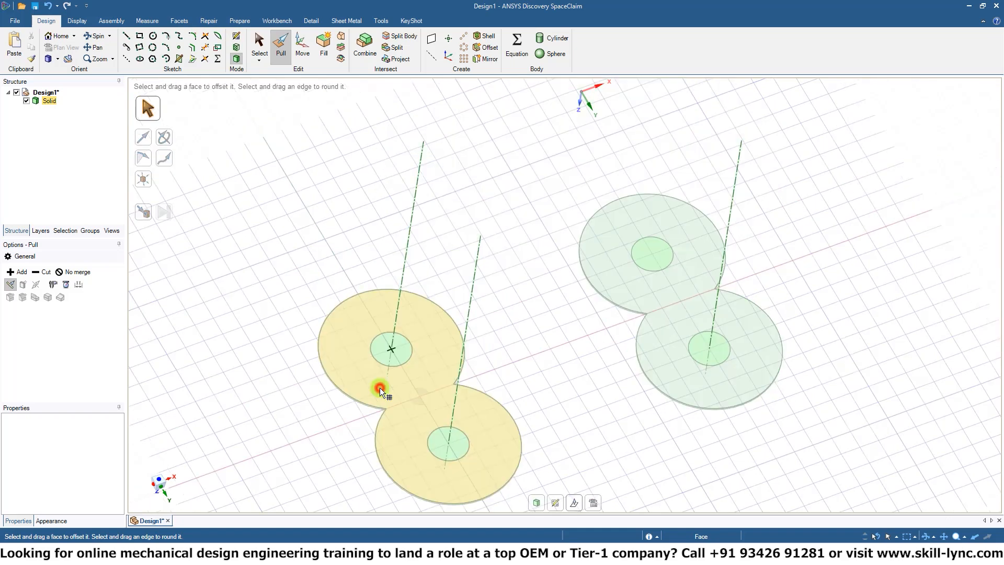
click(141, 36)
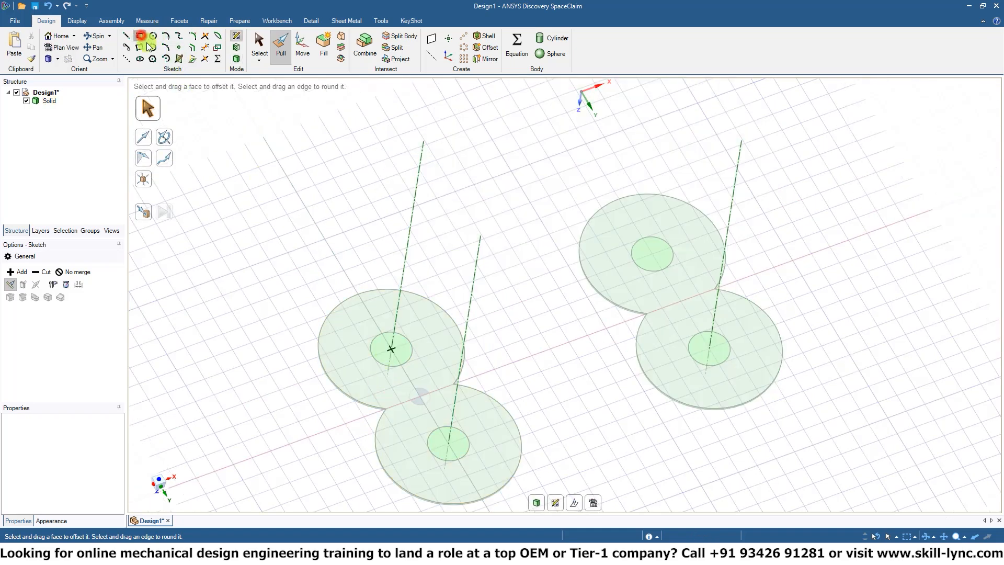
click(302, 309)
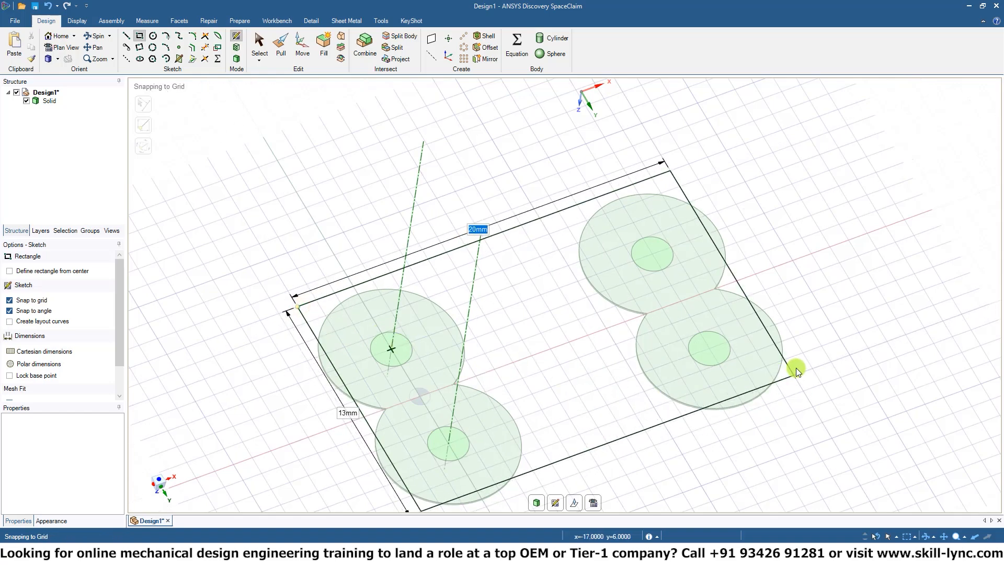
click(809, 365)
mouse_move(499, 322)
middle_down()
mouse_move(530, 374)
mouse_move(477, 267)
mouse_move(510, 362)
mouse_move(502, 309)
middle_up()
shift+middle_drag(519, 390, 455, 313)
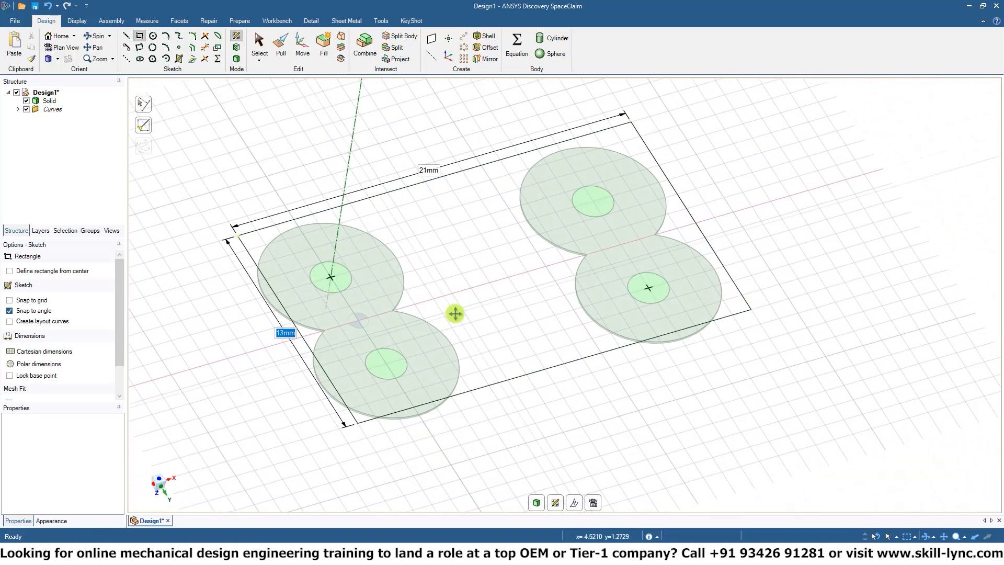
Sketch construction lines about 2 mm and 4 mm long between one leg circle and the rectangle's nearby side and corner
scroll(455, 314, up, 3)
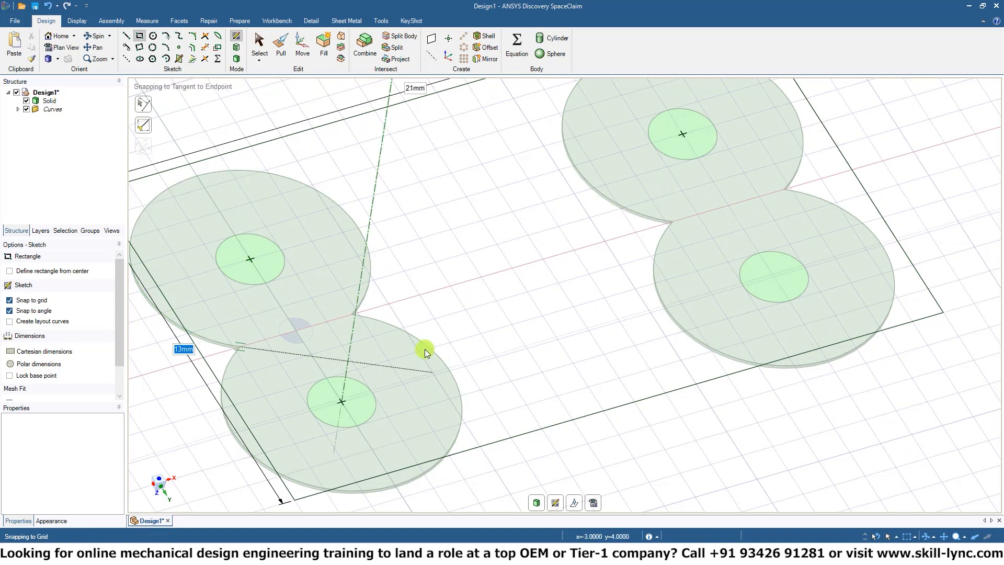
mouse_move(449, 246)
middle_down()
mouse_move(466, 299)
mouse_move(463, 291)
middle_up()
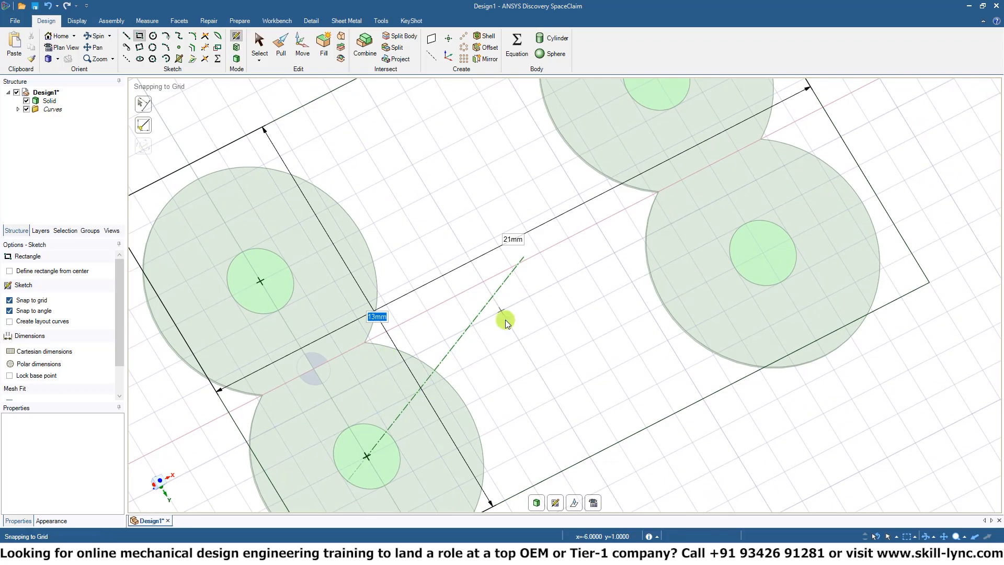
mouse_move(504, 320)
middle_down()
mouse_move(488, 285)
mouse_move(327, 300)
mouse_move(423, 360)
mouse_move(477, 266)
mouse_move(457, 266)
mouse_move(486, 293)
mouse_move(514, 296)
middle_up()
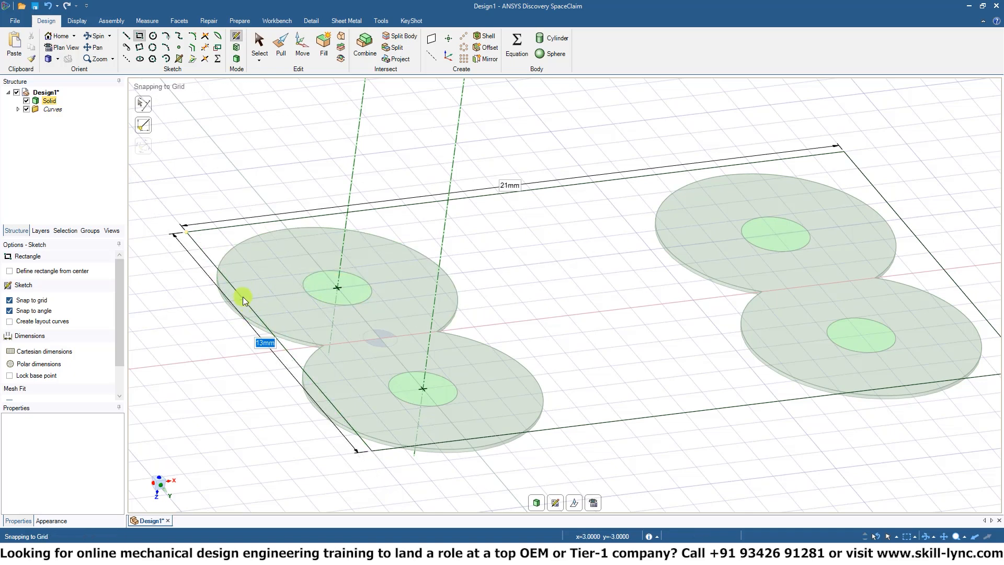
click(126, 59)
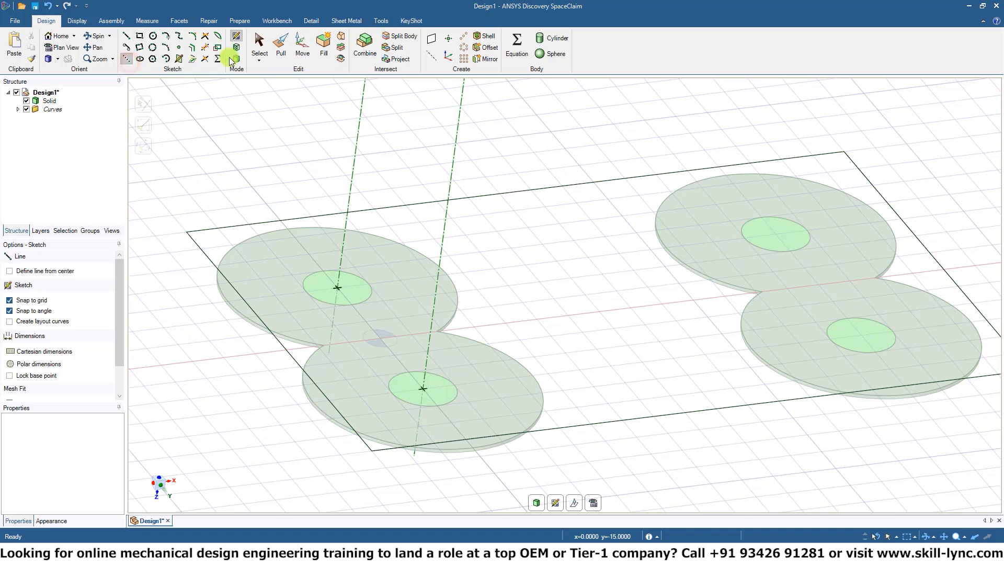
click(244, 298)
click(307, 294)
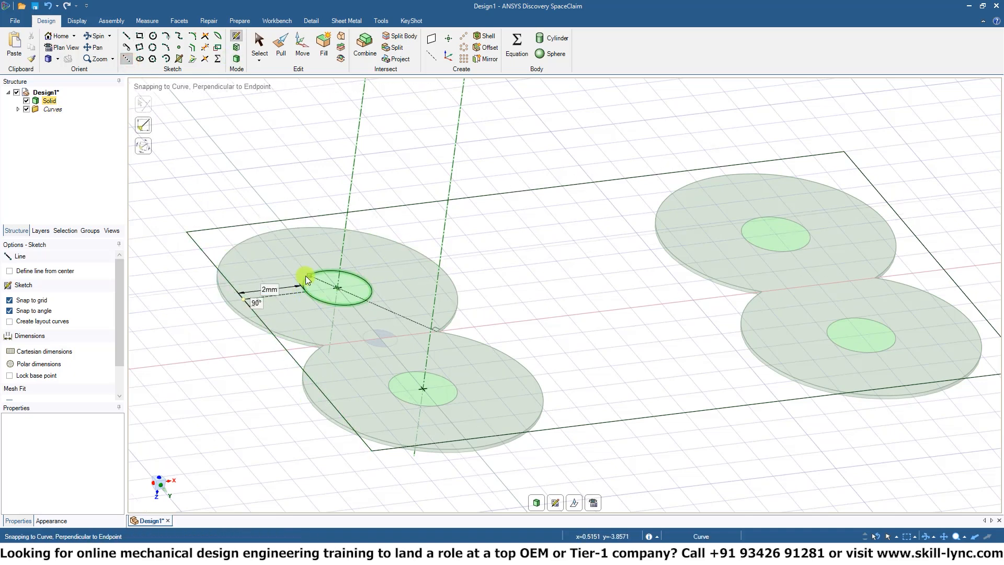
click(309, 275)
click(178, 230)
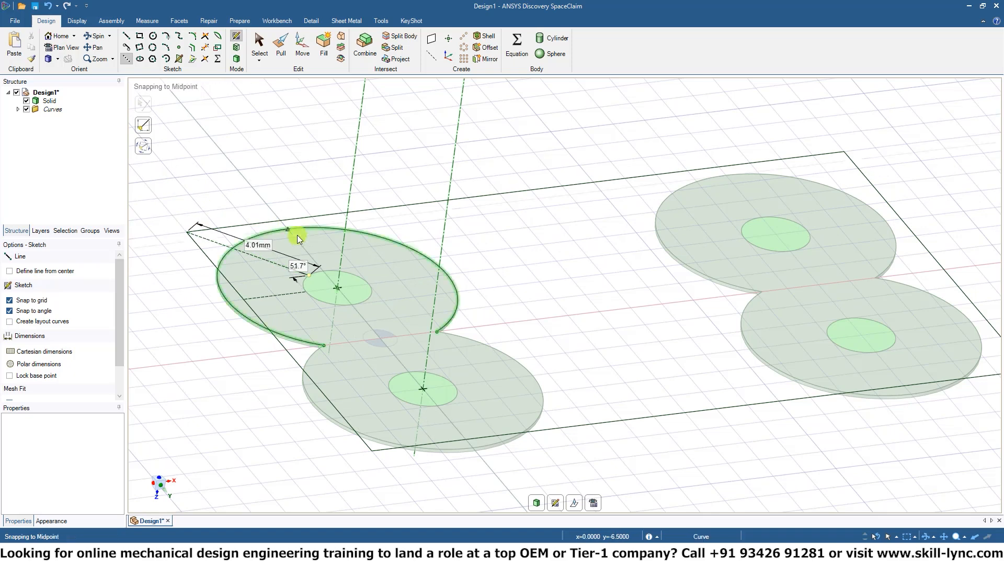
key(Escape)
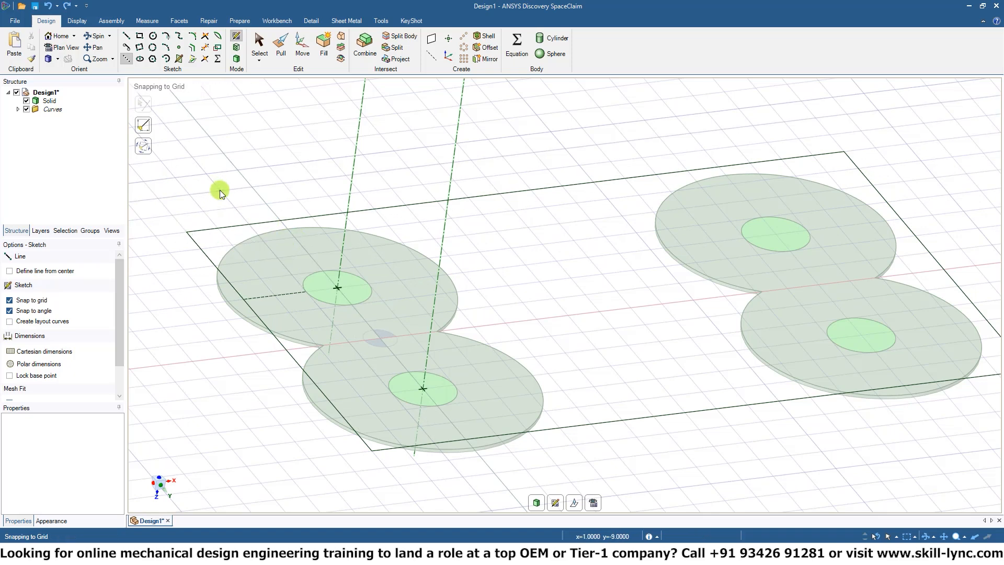
Undo the rectangle sketch and activate Pull for the top faces of the brims around the legs
key(r)
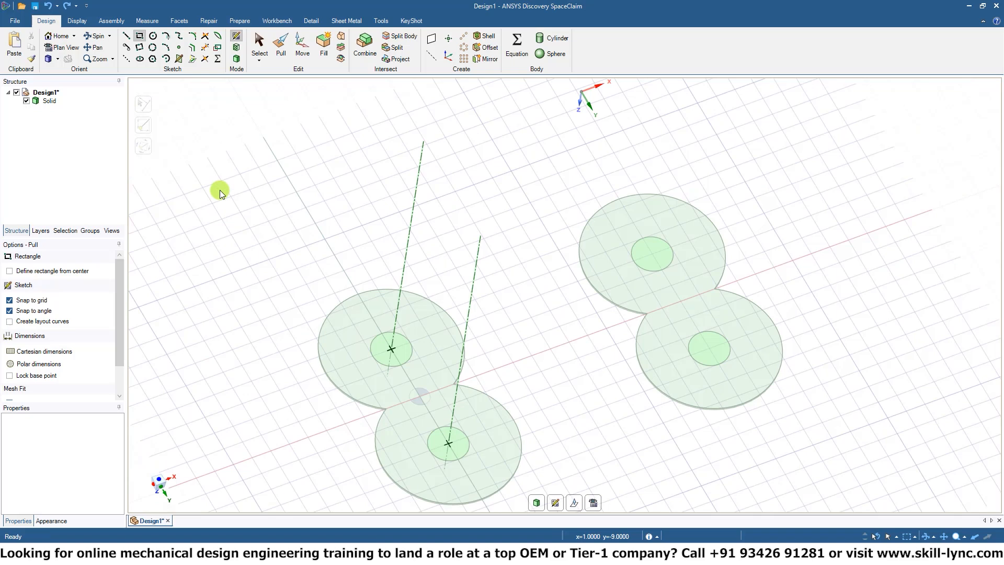
key(p)
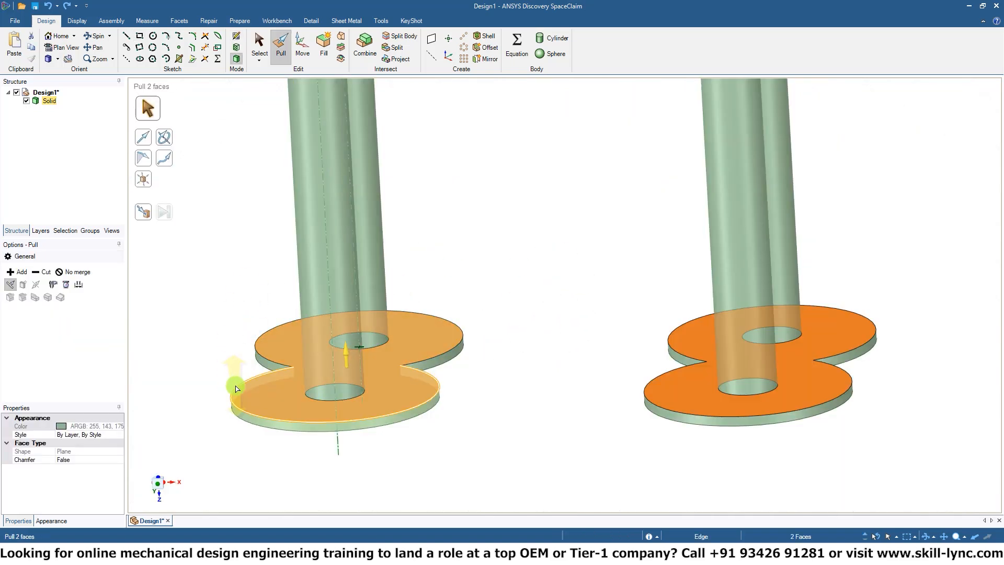